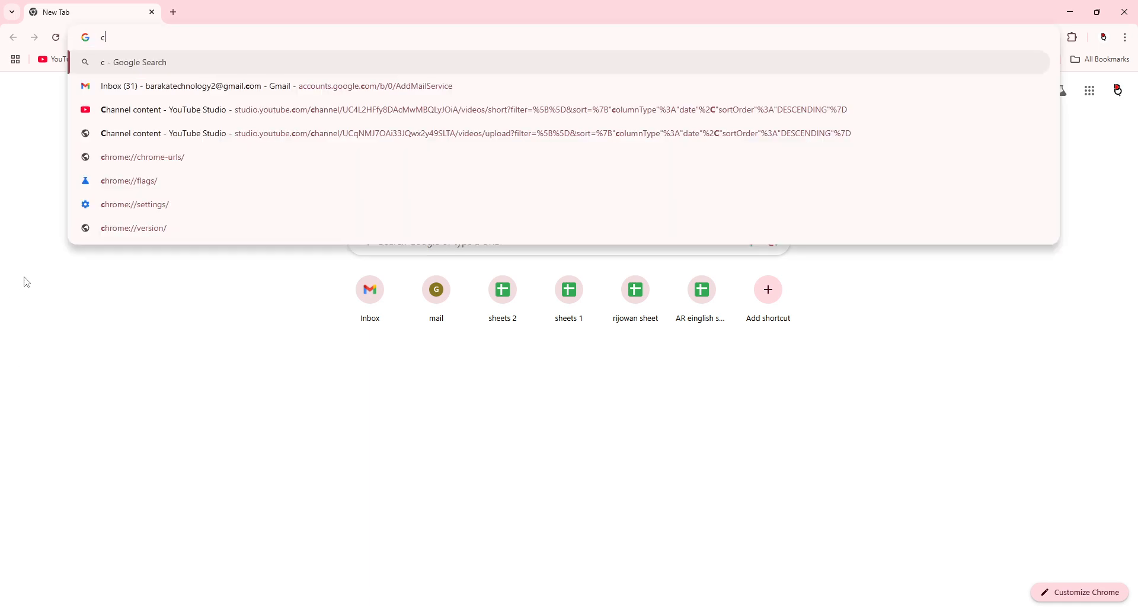
Step: Search the web for "canva", open the Canva website and sign in with the suggested Google account
type("canva")
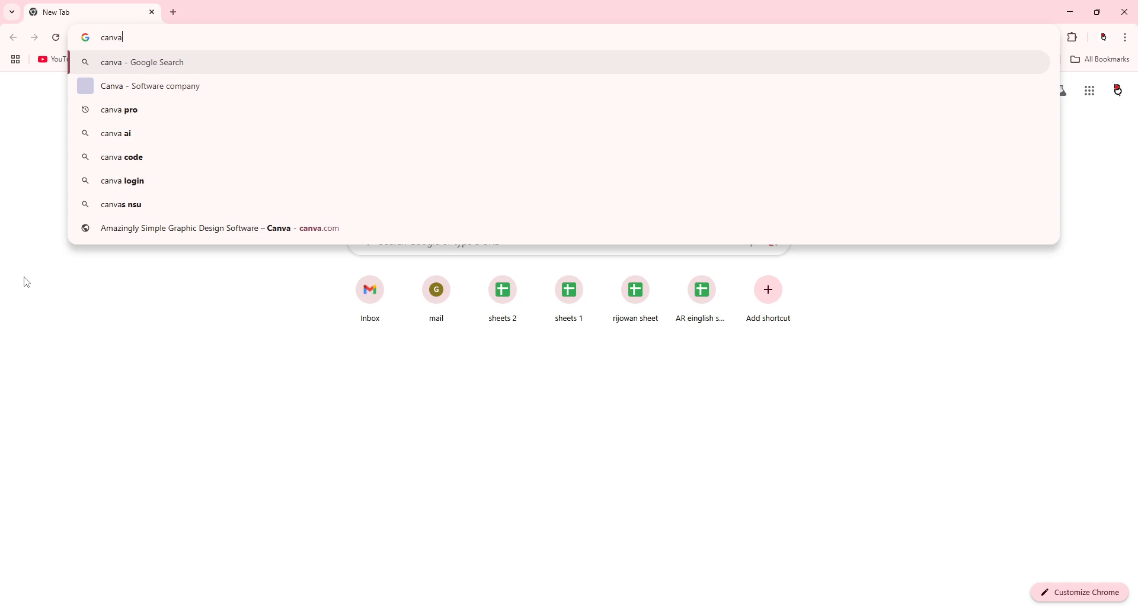
key("Return")
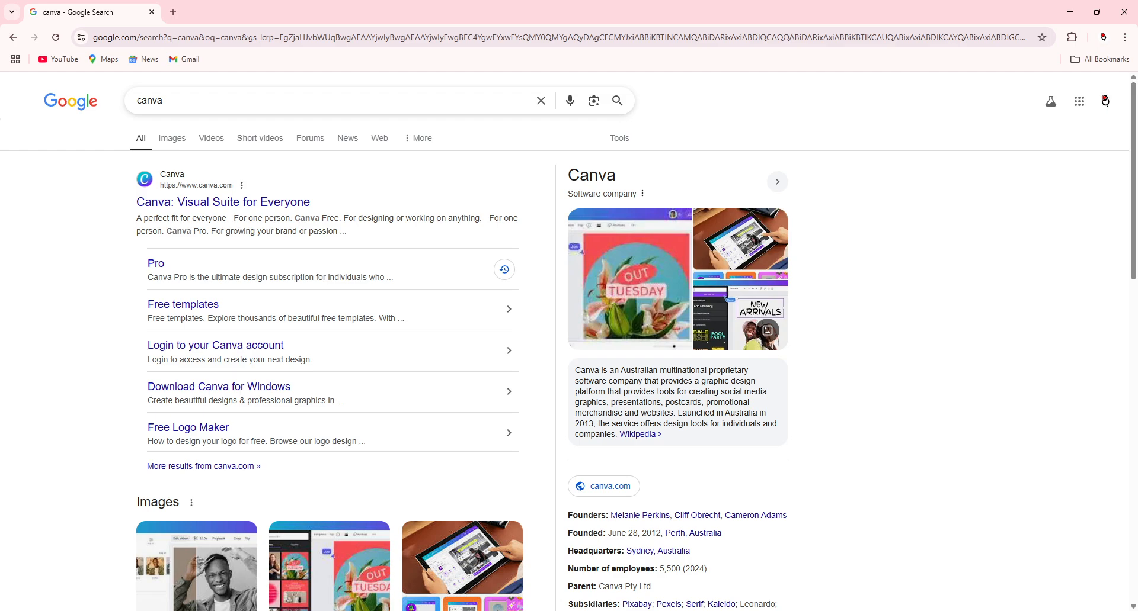
left_click(178, 204)
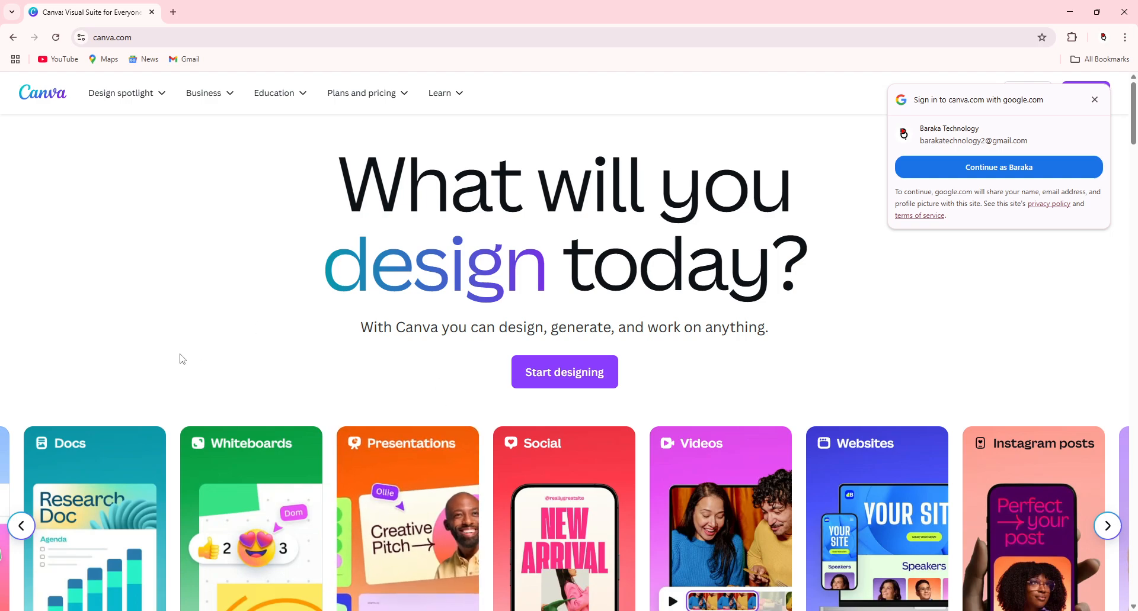
left_click(948, 166)
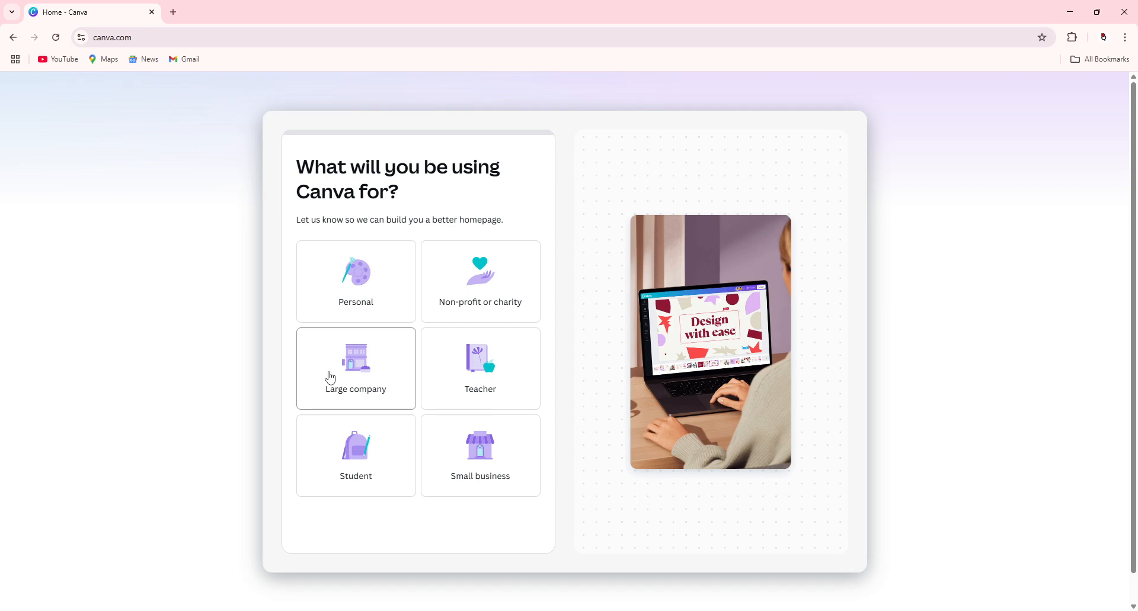
Step: Set the intended Canva use to Small business and skip the remaining onboarding questions
left_click(461, 459)
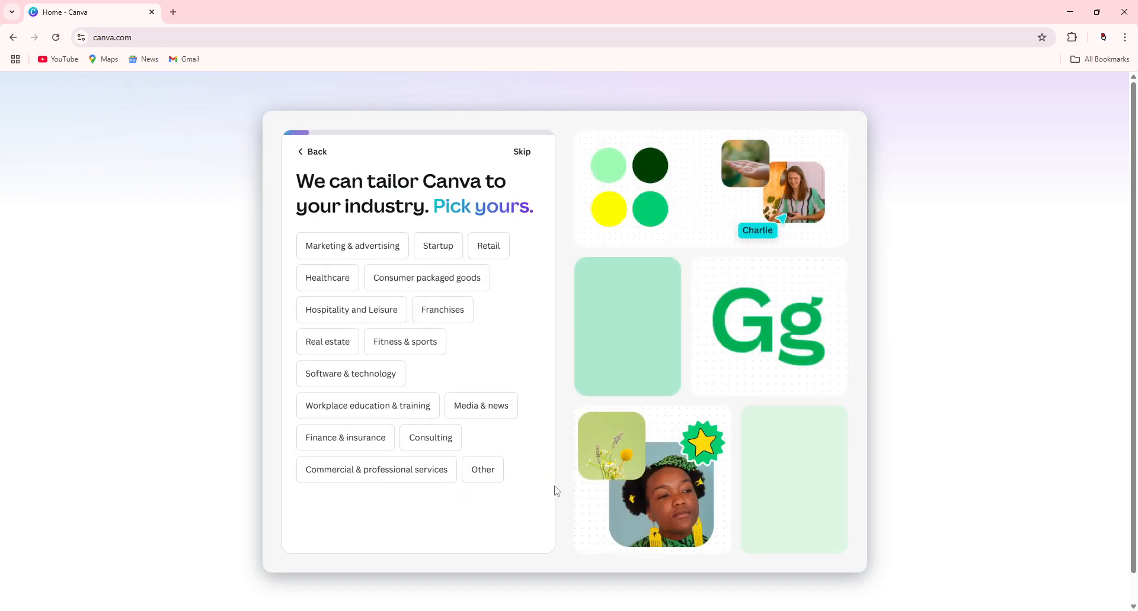
left_click(173, 12)
left_click(140, 9)
left_click(516, 154)
left_click(520, 157)
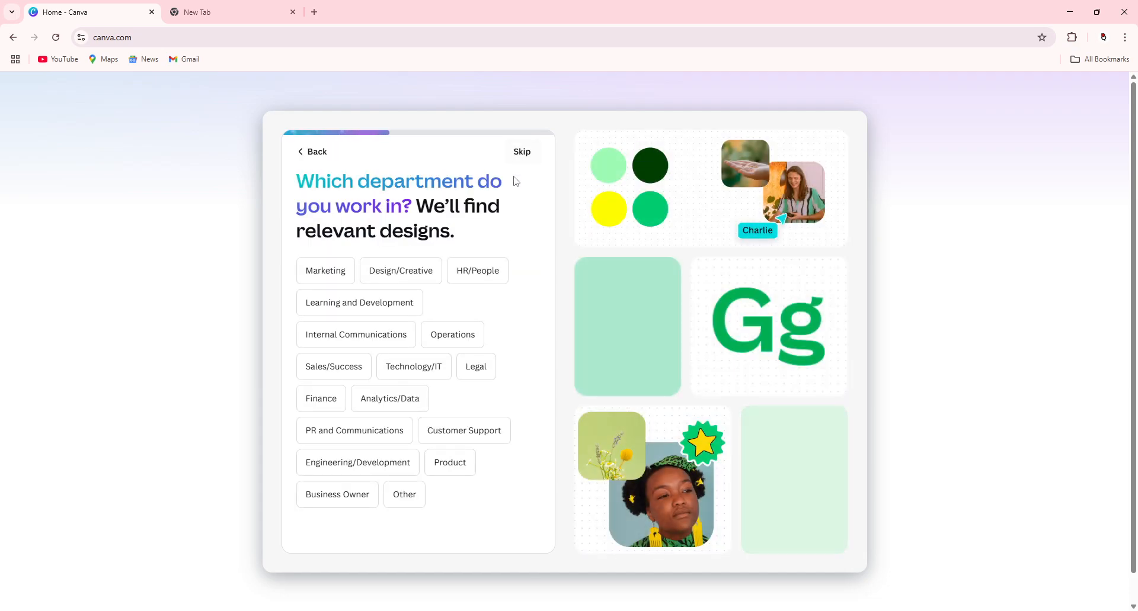
left_click(529, 155)
left_click(530, 156)
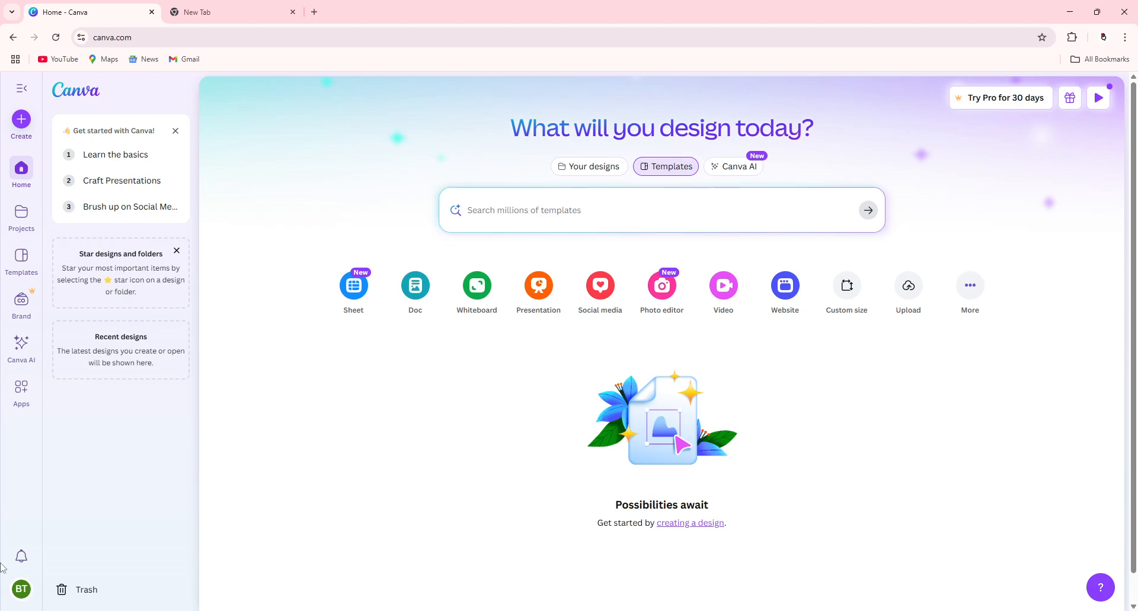
Step: Search the Canva templates for "website"
left_click(515, 207)
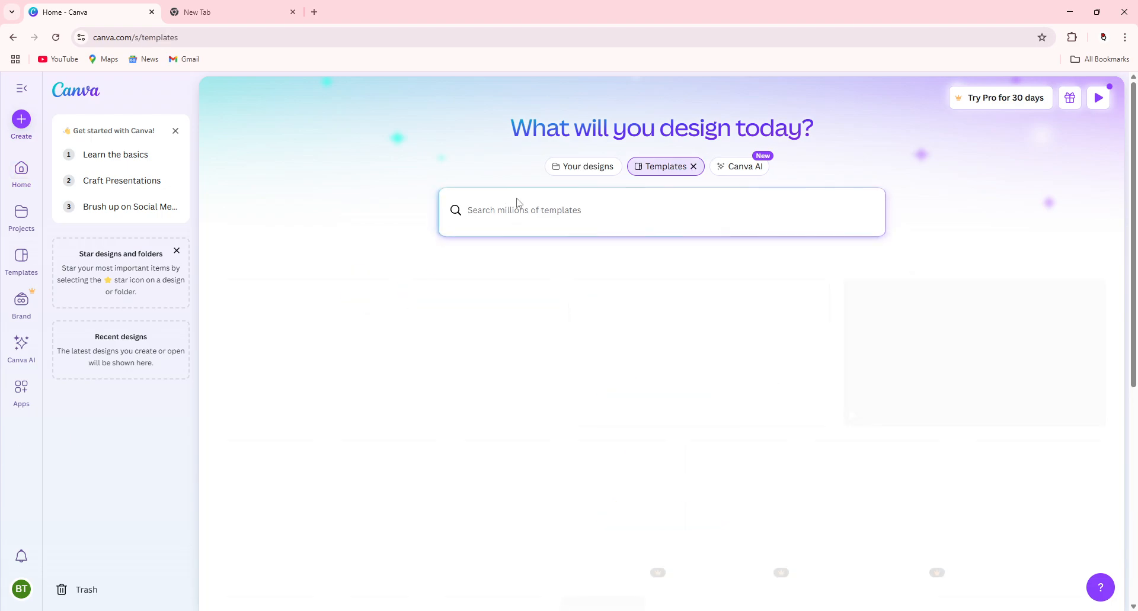
type("websi")
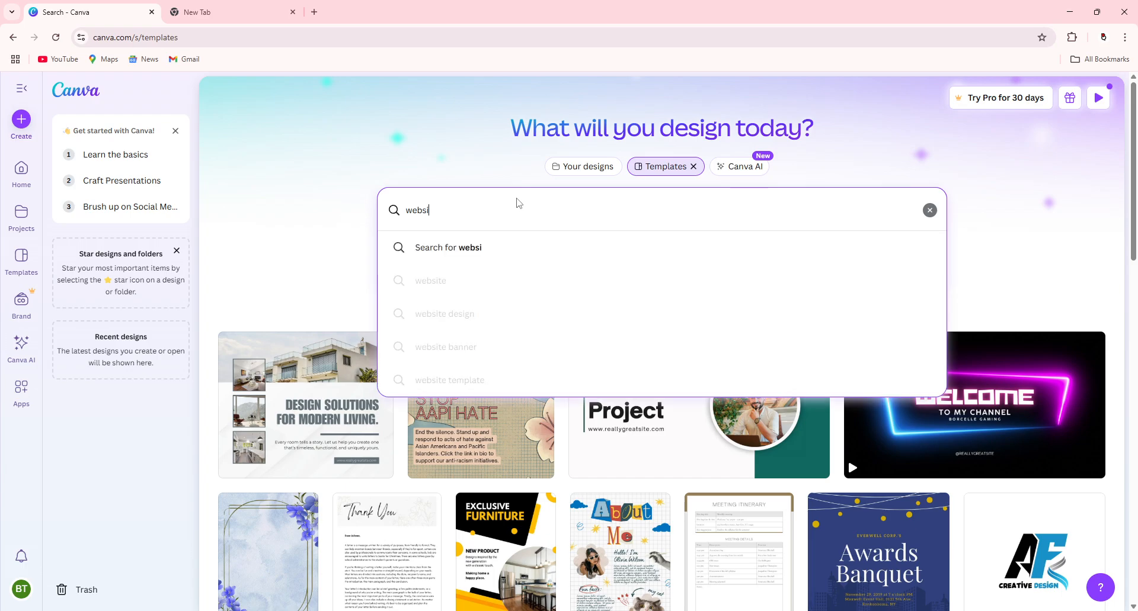
type("te")
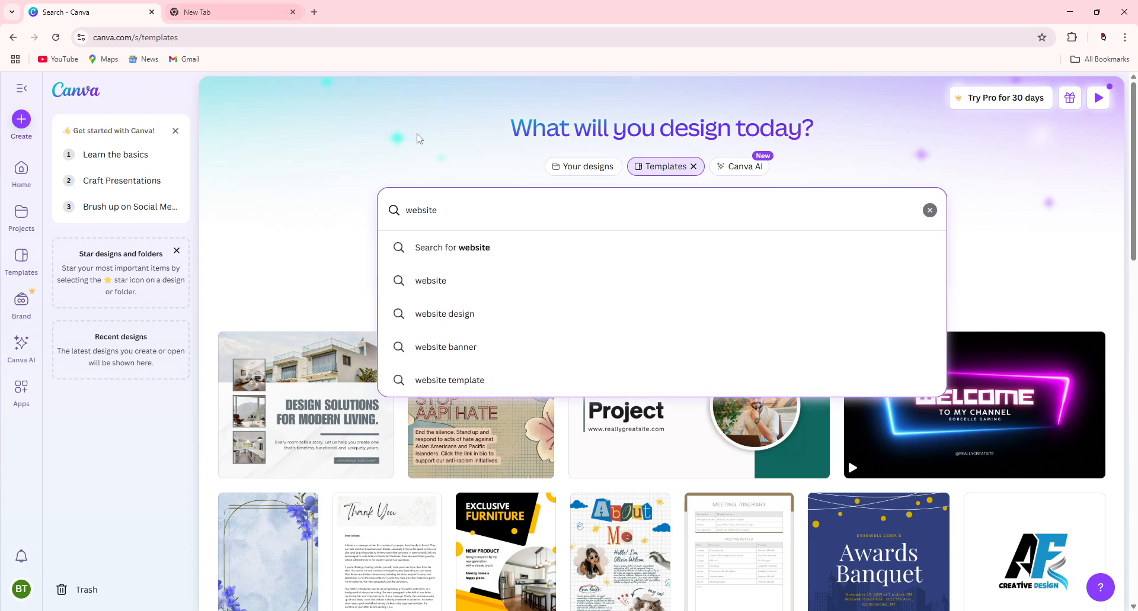
left_click(422, 280)
Step: Browse the website template results to compare the available designs
scroll(740, 323, "down", 8)
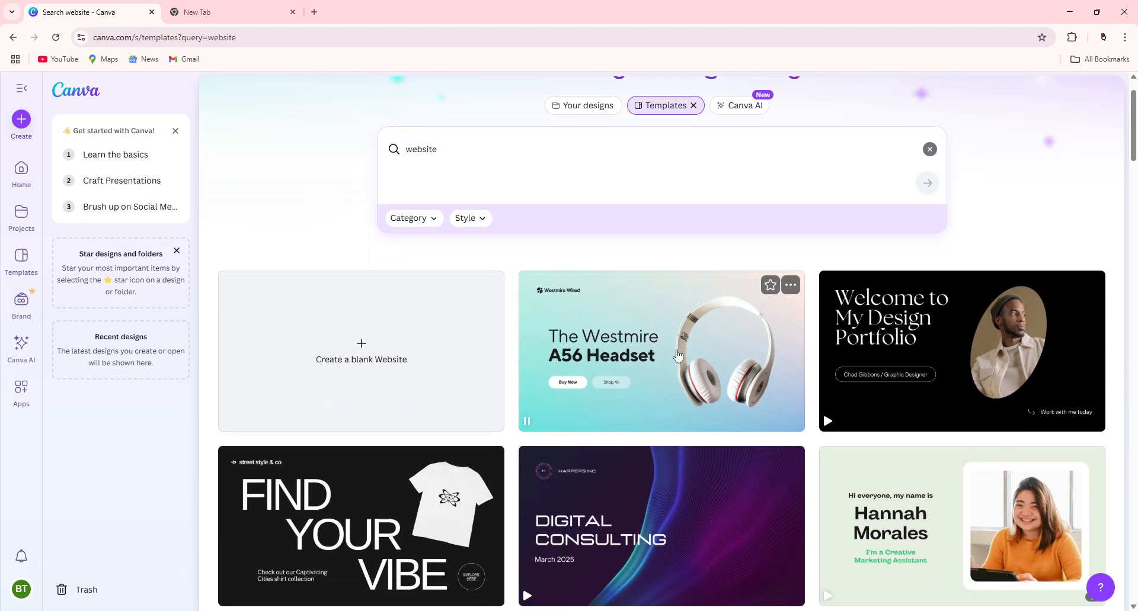
scroll(694, 328, "down", 10)
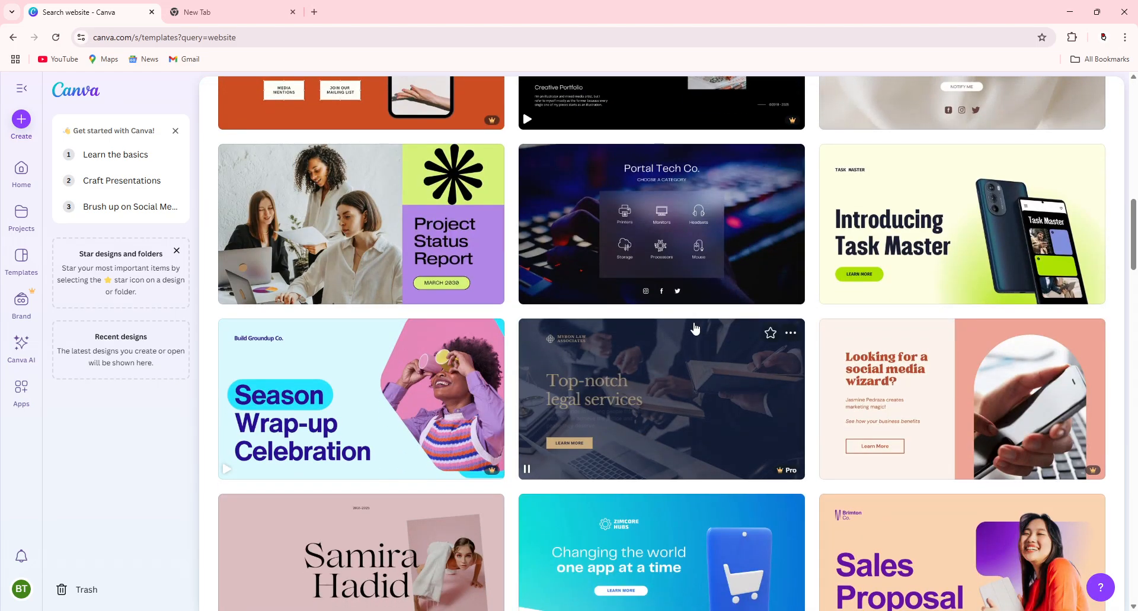
scroll(748, 376, "up", 10)
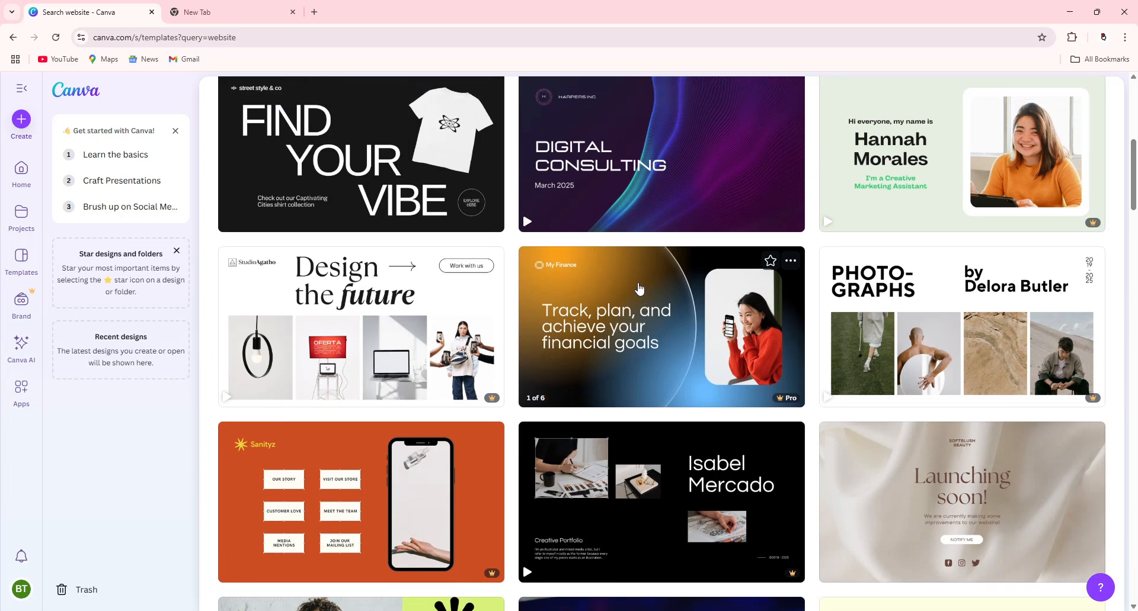
scroll(597, 406, "down", 2)
scroll(597, 406, "down", 3)
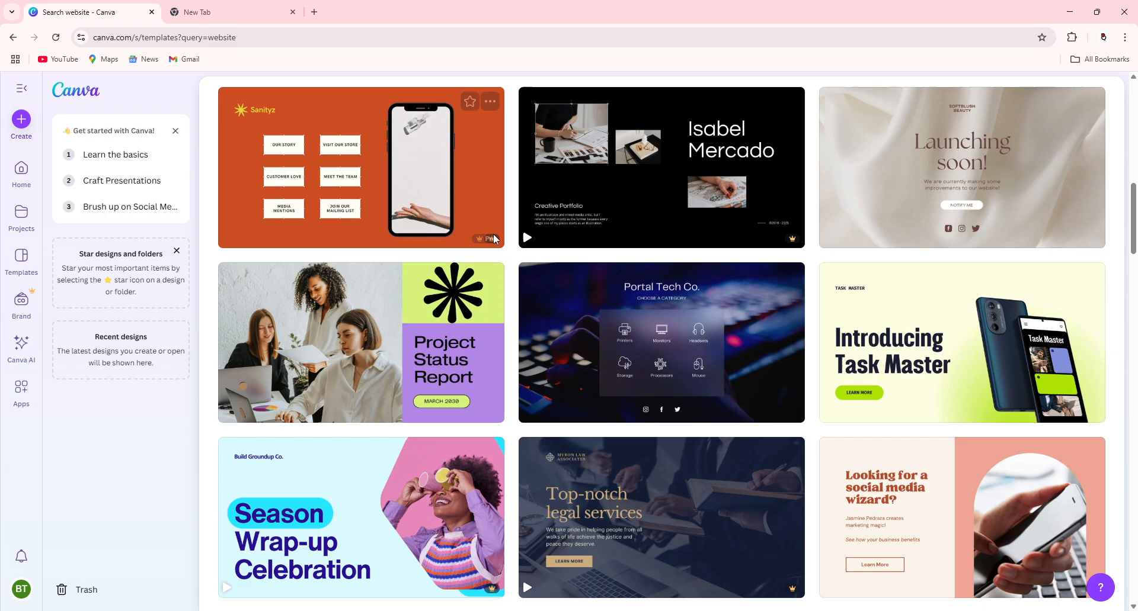
scroll(392, 279, "up", 5)
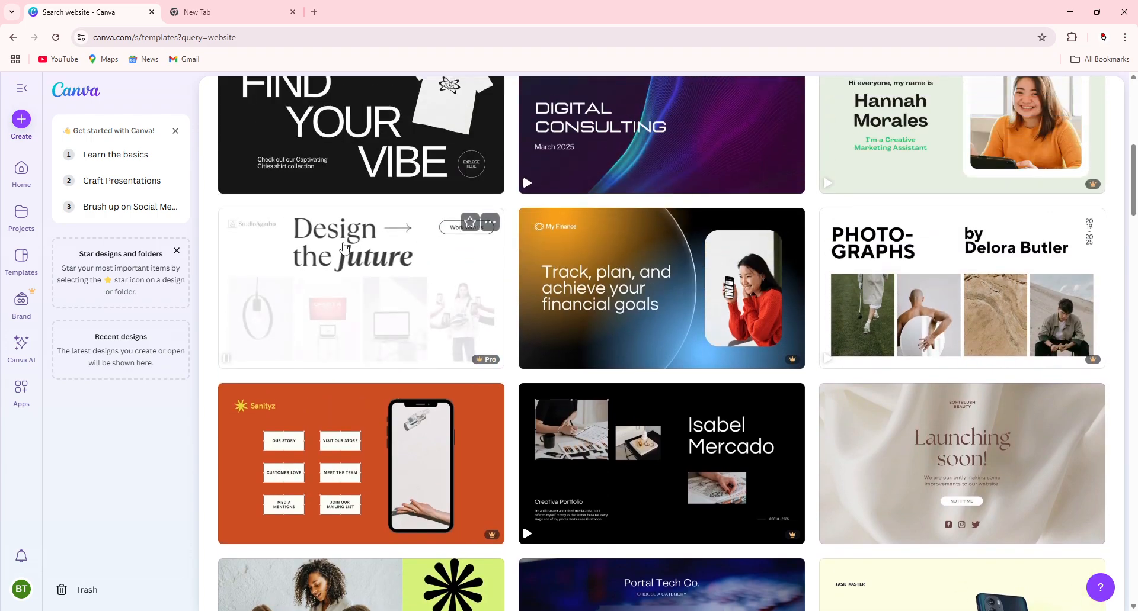
scroll(646, 338, "up", 5)
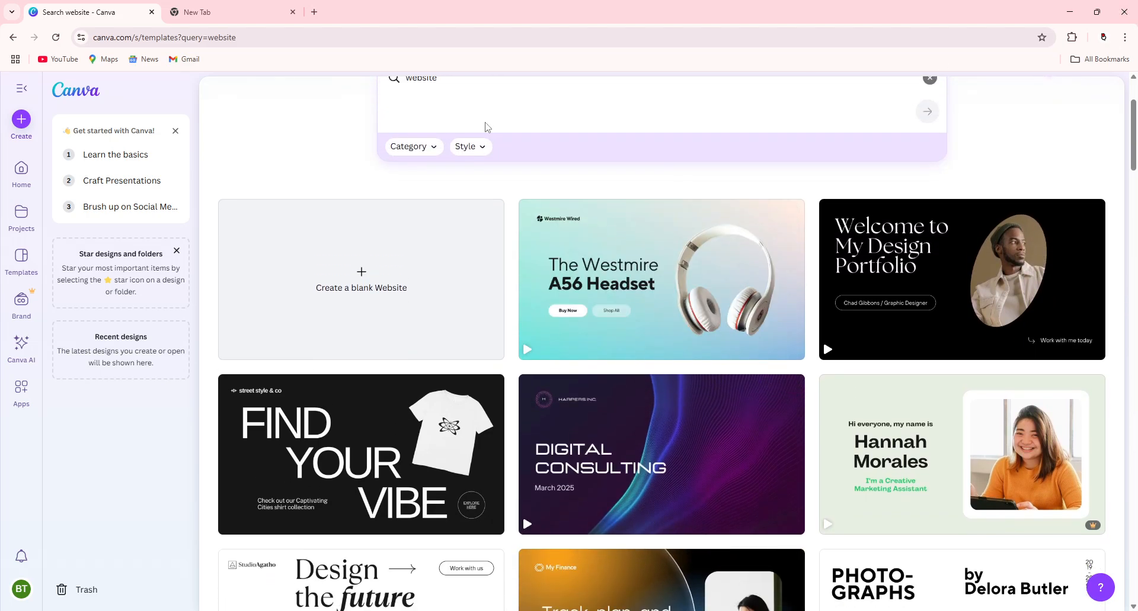
scroll(419, 205, "up", 3)
scroll(403, 212, "down", 3)
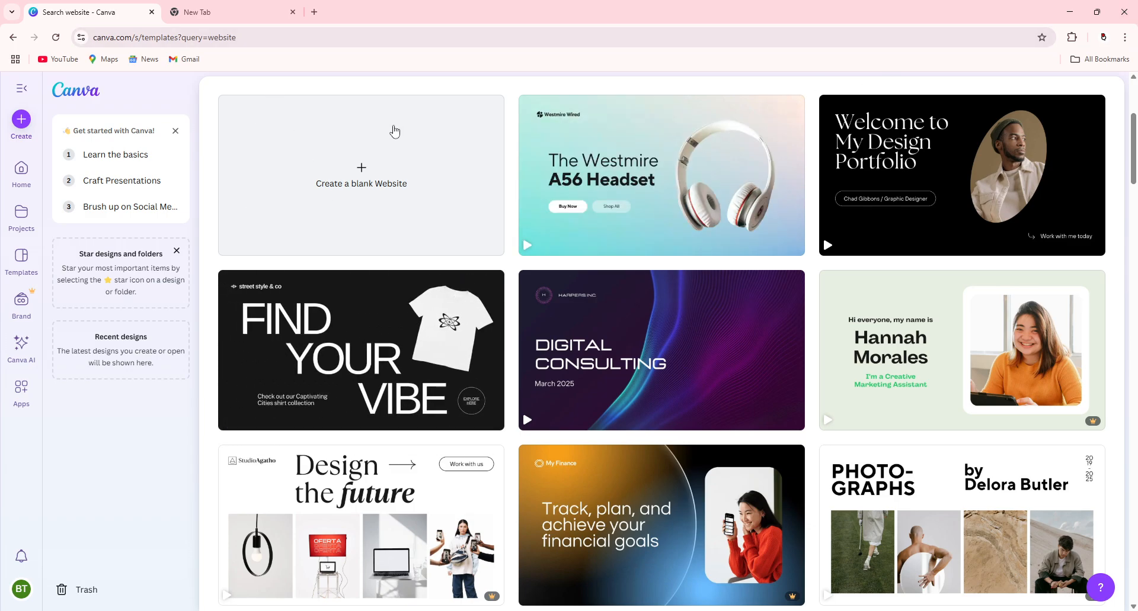
mouse_move(642, 248)
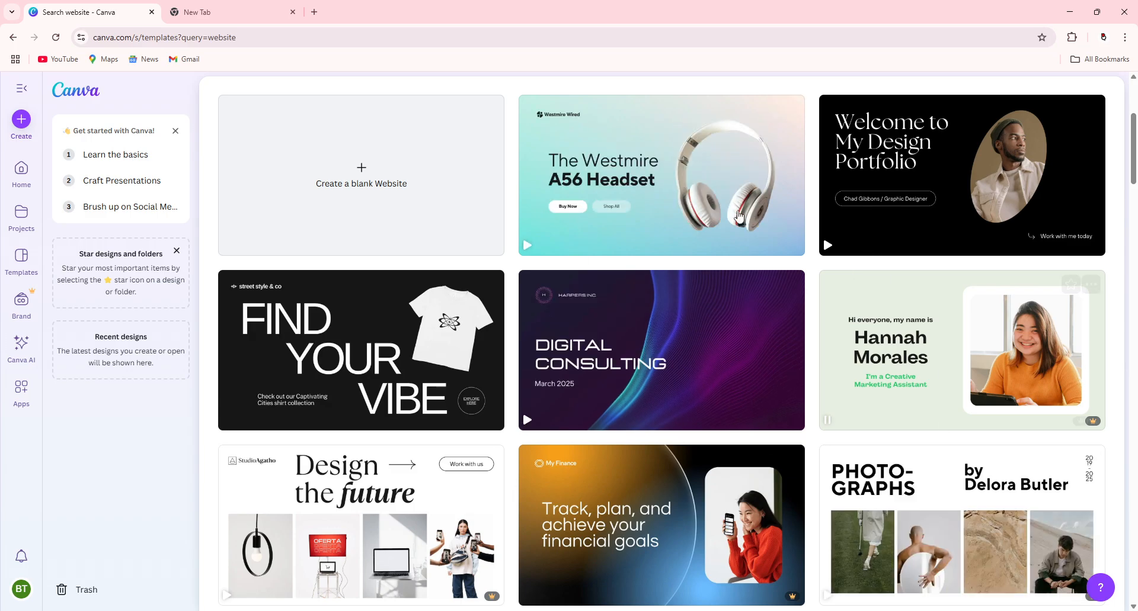
scroll(821, 277, "down", 2)
scroll(821, 277, "down", 2)
scroll(655, 497, "up", 7)
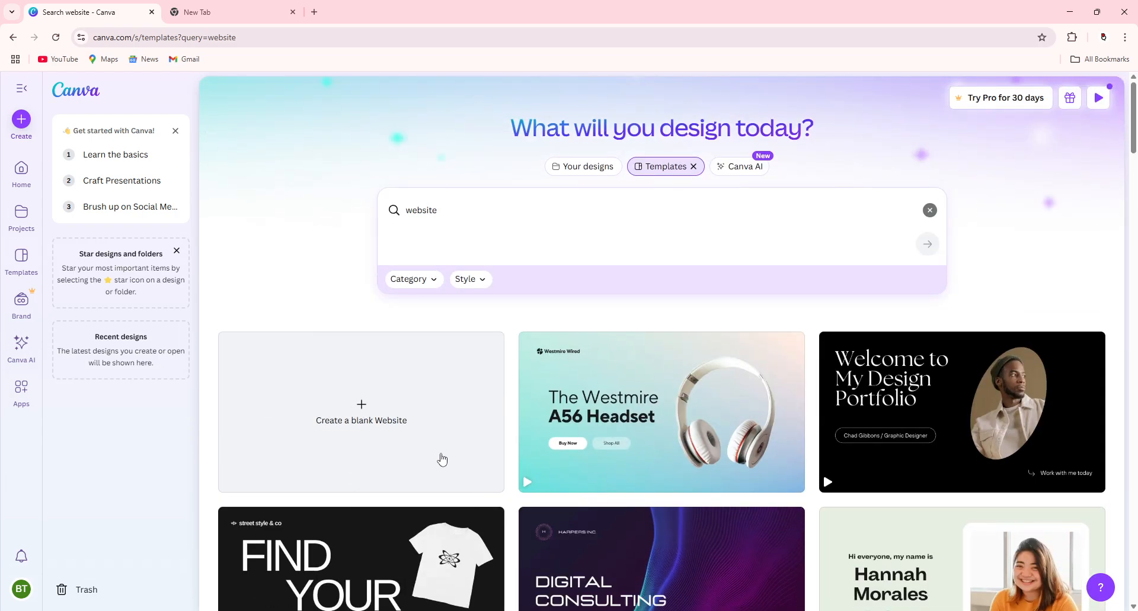
Step: Open the Sales Product Website template with the Westmire headset for customizing and dismiss the introductory Add Text tip
left_click(650, 432)
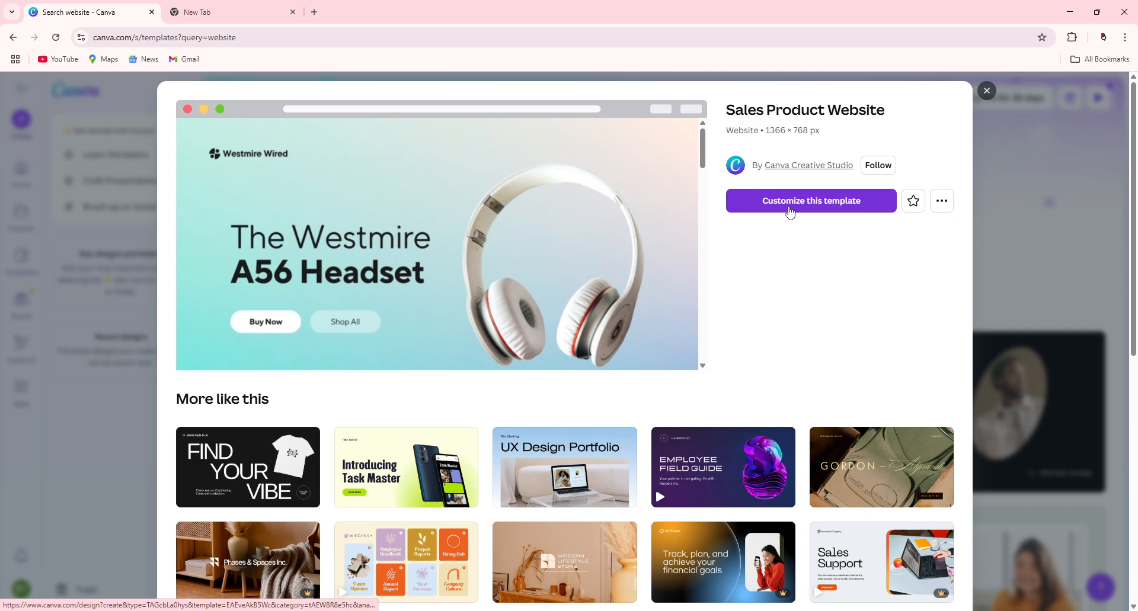
left_click(788, 213)
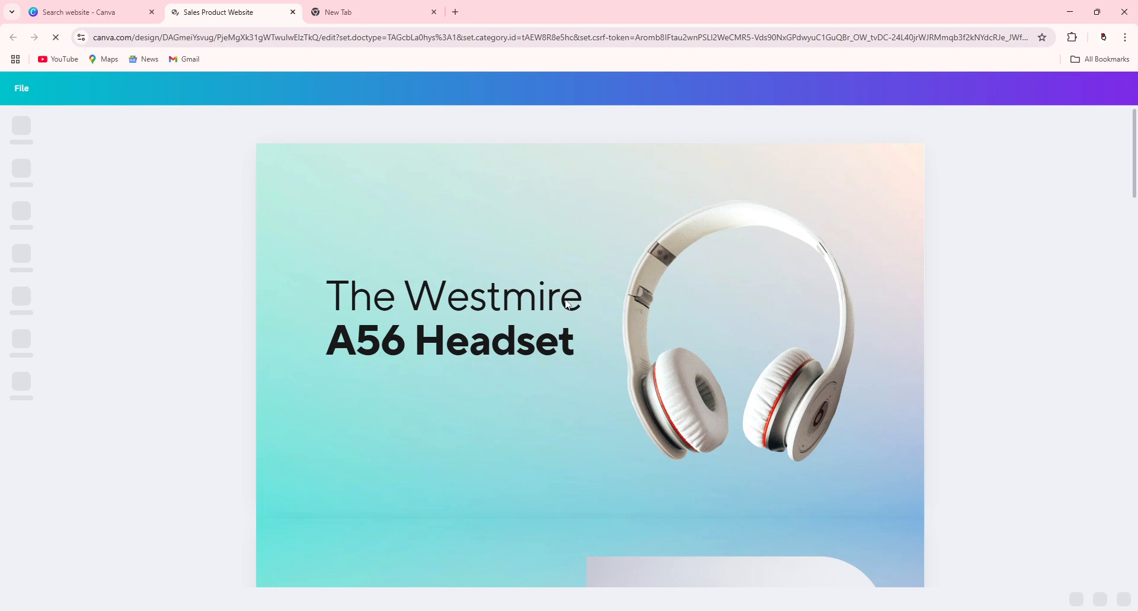
scroll(513, 368, "down", 3)
scroll(368, 237, "down", 4)
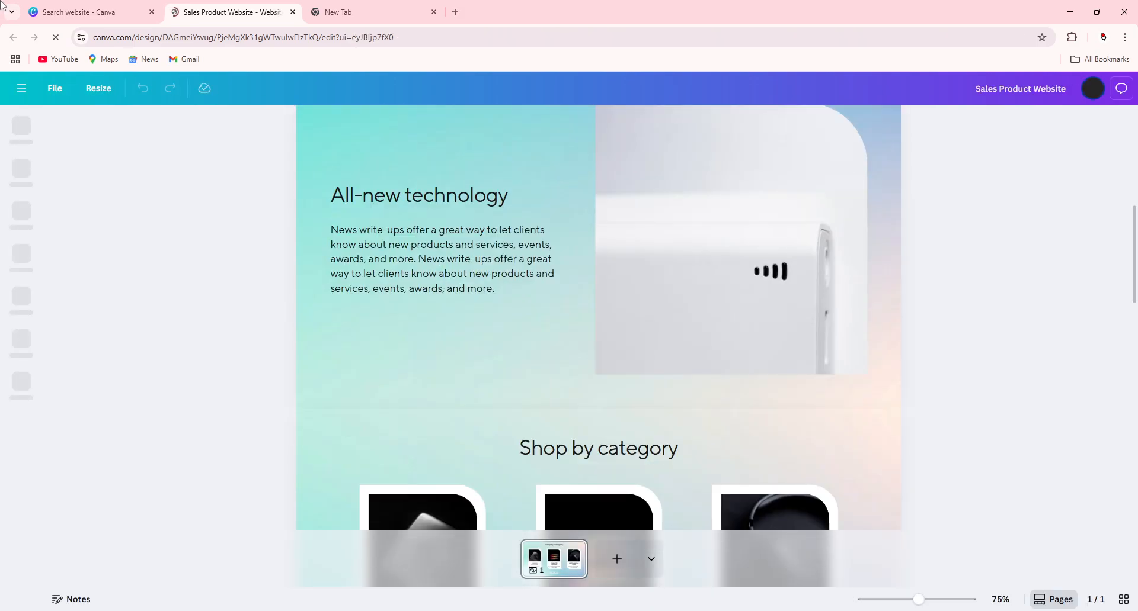
left_click(77, 12)
left_click(231, 12)
scroll(524, 356, "up", 7)
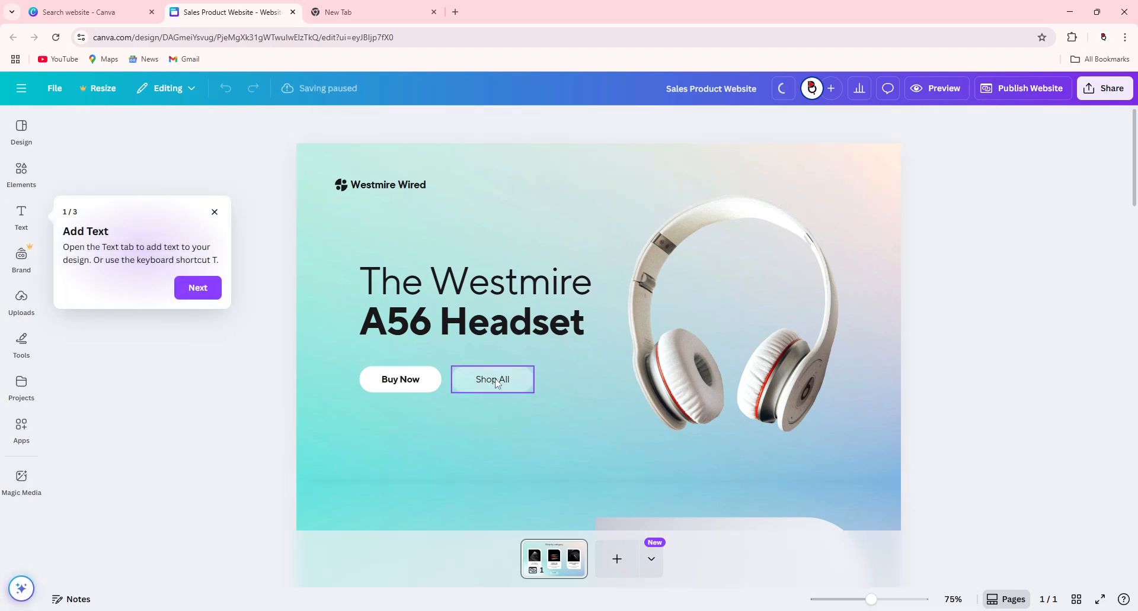
left_click(215, 212)
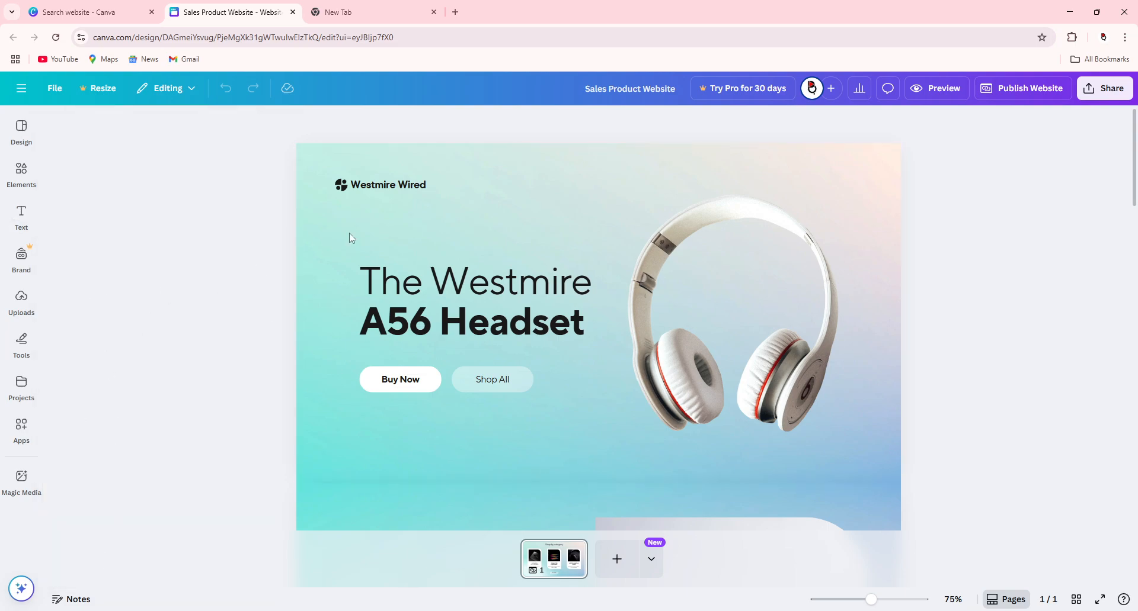
Step: Underline the whole "The Westmire A56 Headset" heading in the first section of the page
double_click(415, 282)
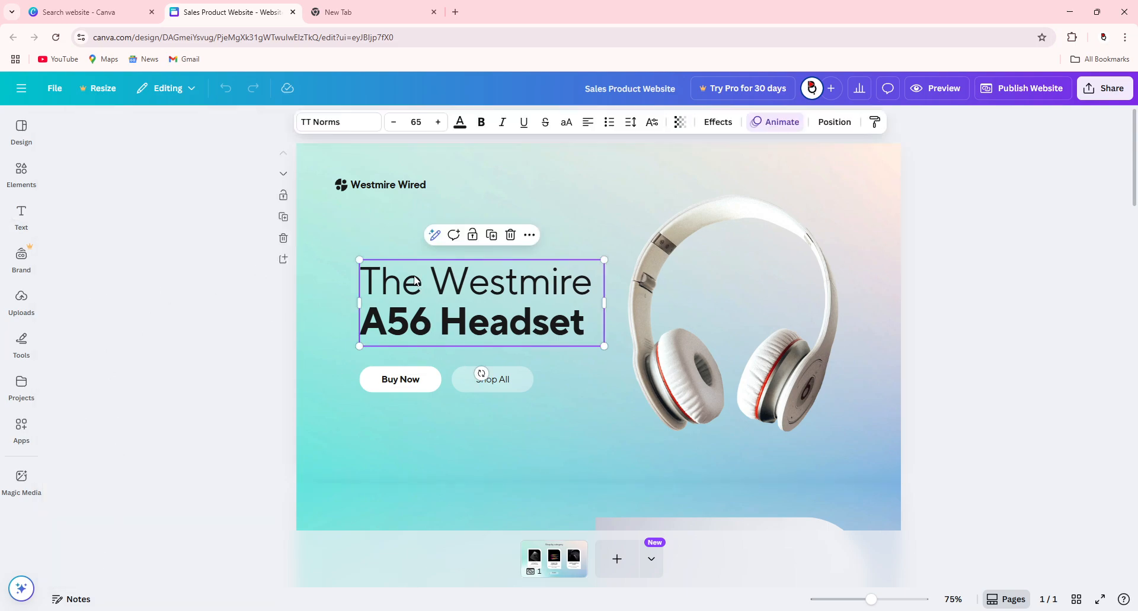
left_click(396, 188)
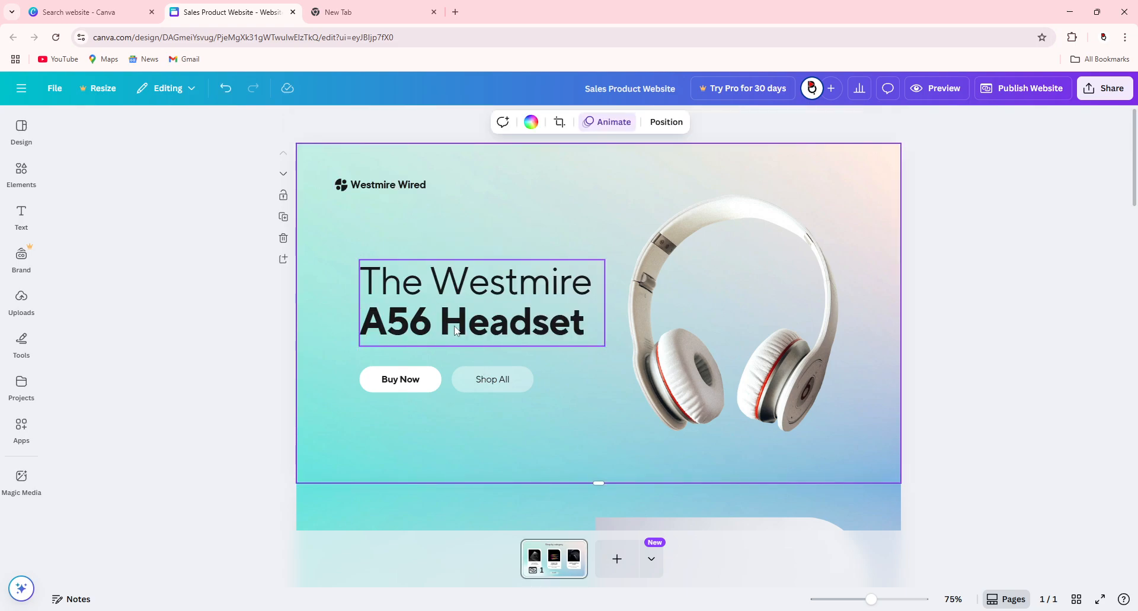
left_click(397, 265)
left_click(400, 269)
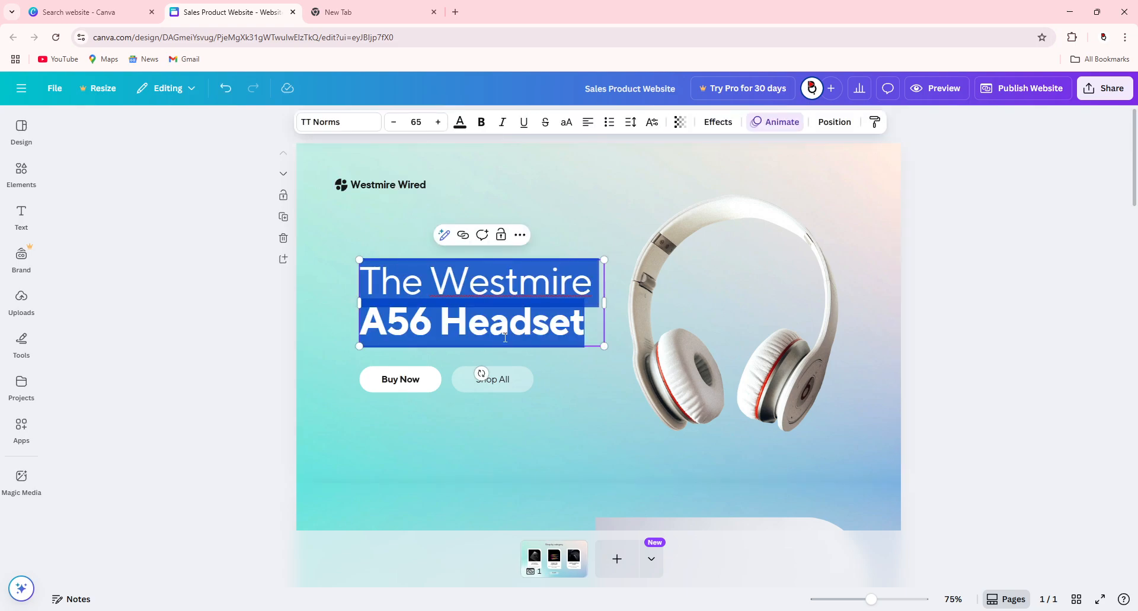
left_click(302, 204)
double_click(436, 277)
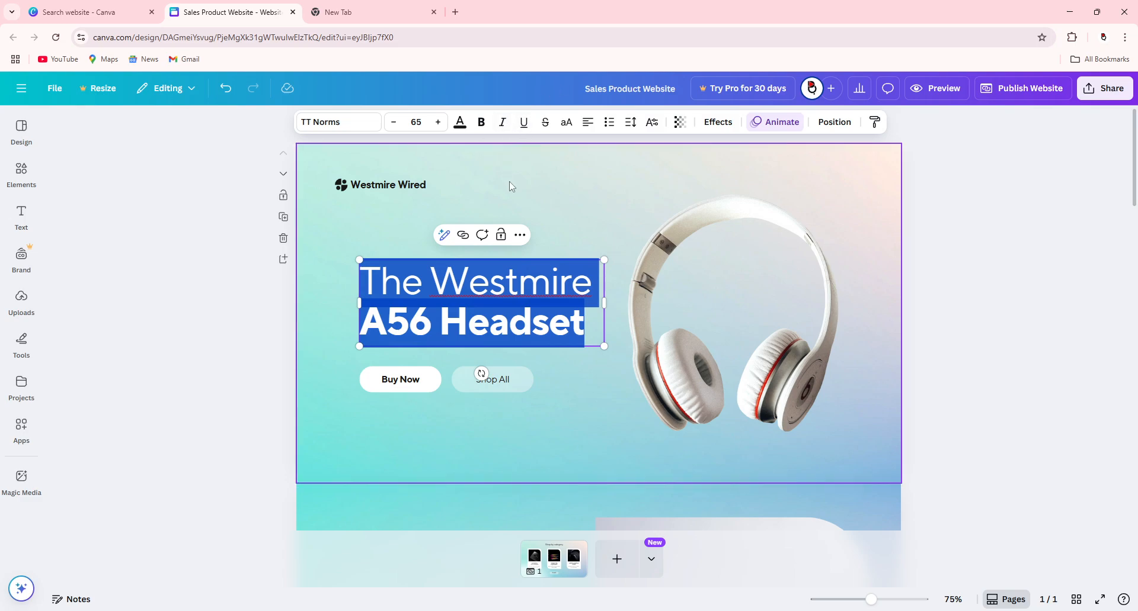
left_click(525, 122)
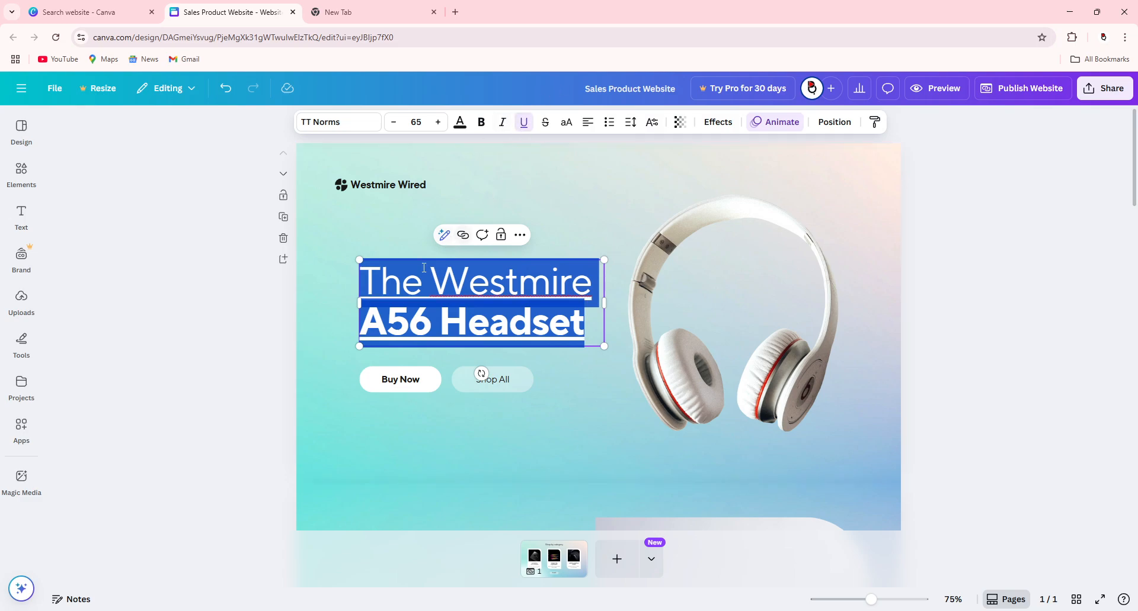
Step: Remove the underline from the "The Westmire A56 Headset" heading
left_click(413, 289)
triple_click(413, 290)
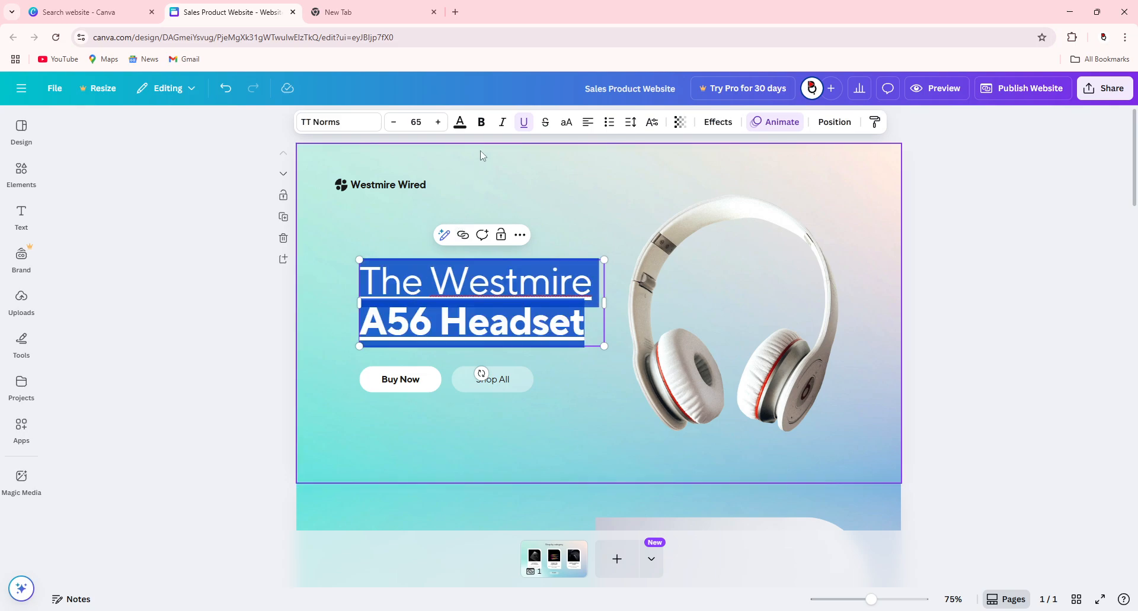
left_click(524, 122)
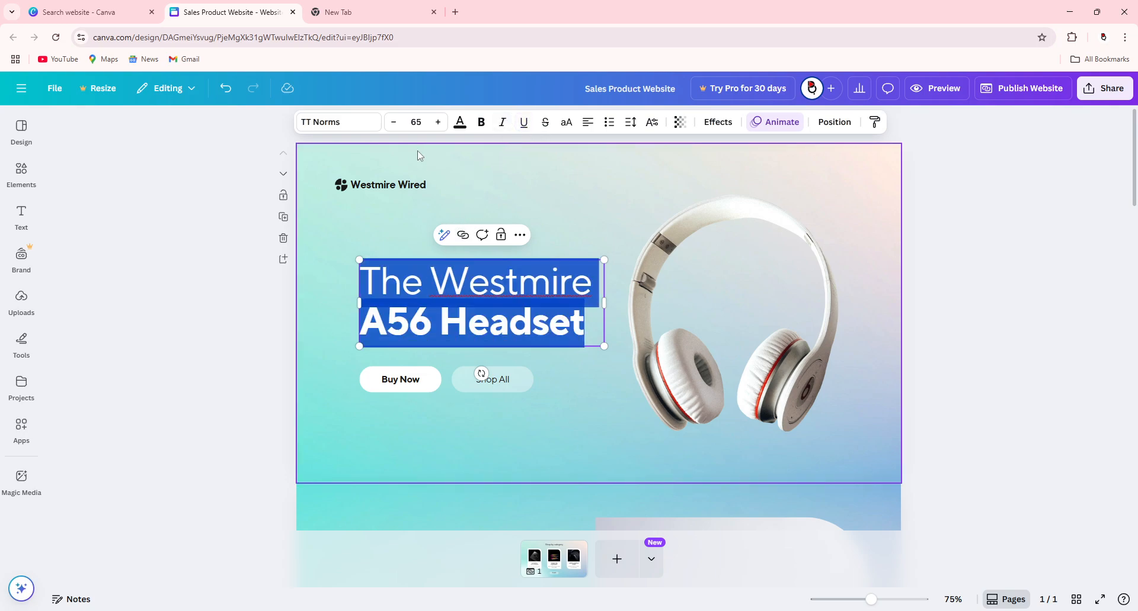
Step: Try enlarging the headset heading's font by three size steps, and bring it back to size 65
left_click(438, 122)
left_click(438, 122)
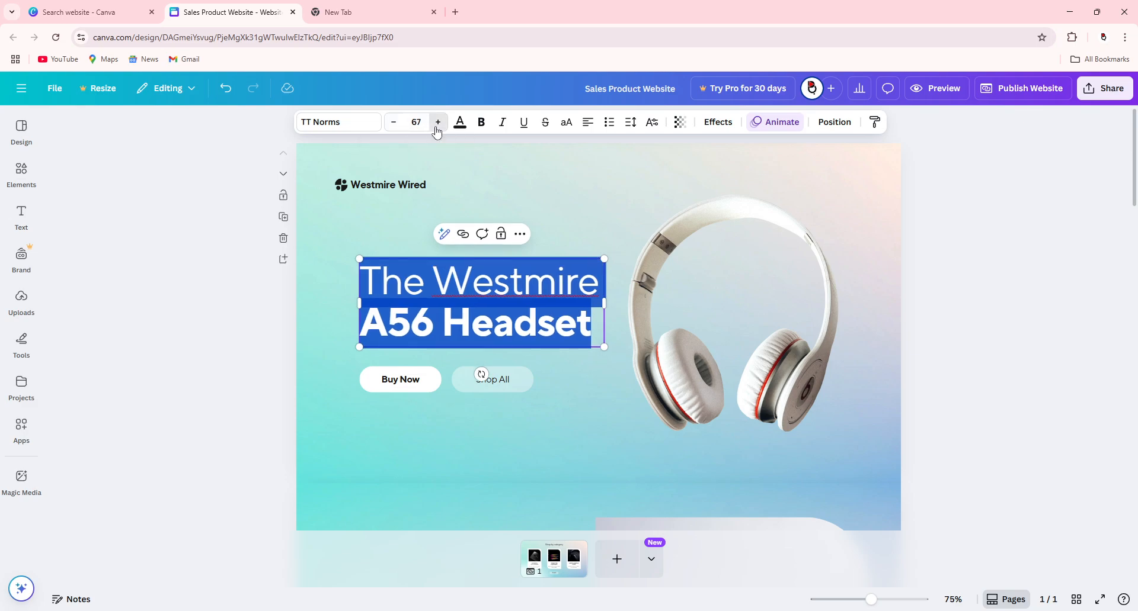
left_click(437, 127)
left_click(394, 125)
left_click(393, 125)
left_click(393, 124)
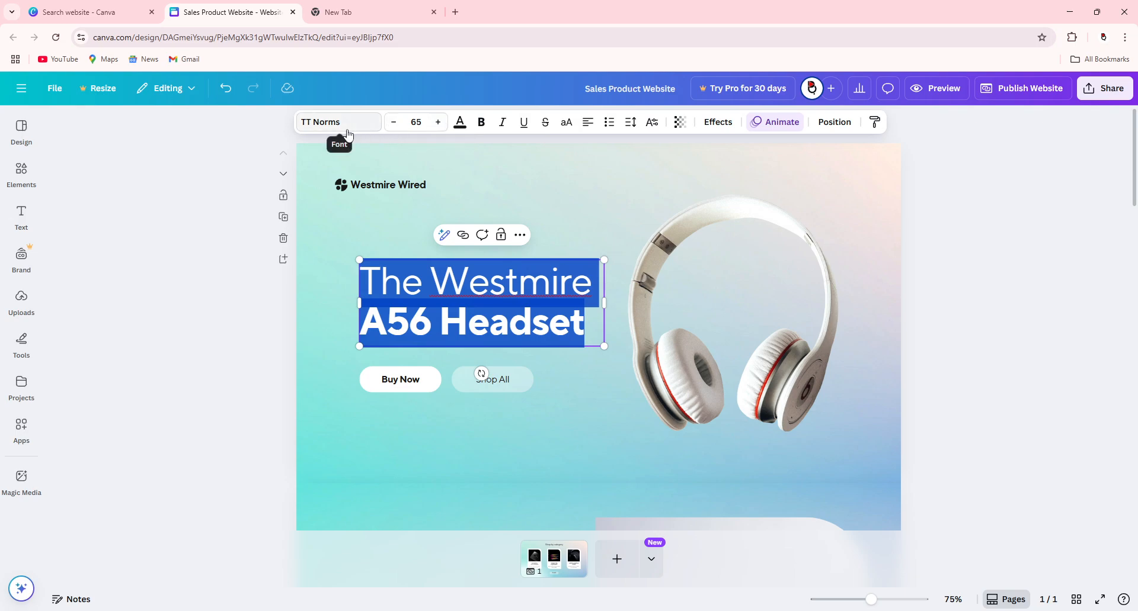
Step: Change the font of the "The Westmire A56 Headset" heading to Playfair Display
left_click(323, 132)
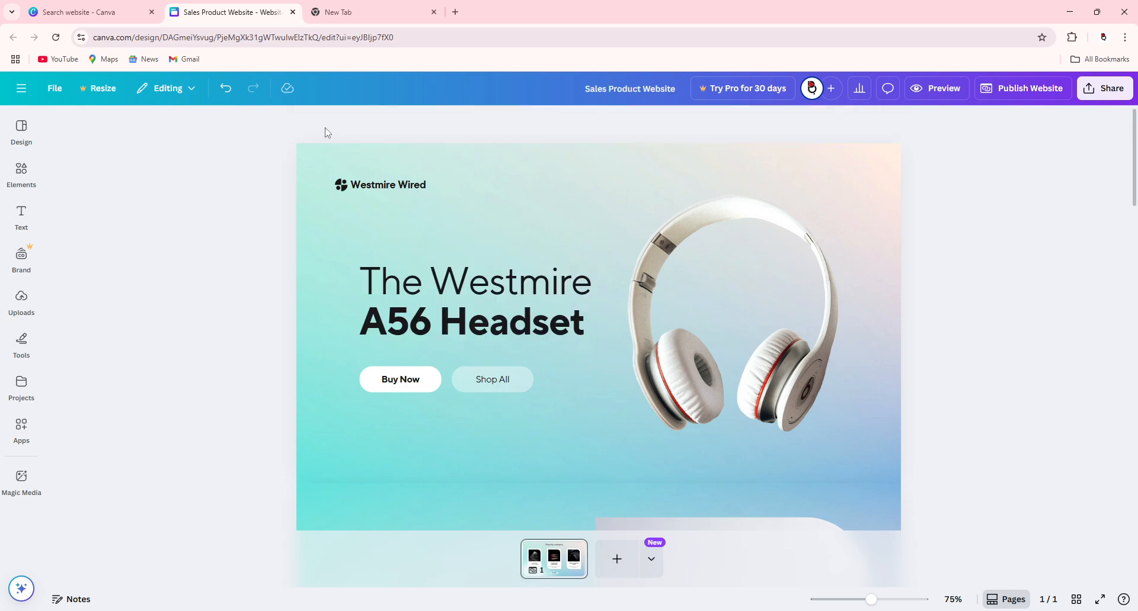
double_click(402, 266)
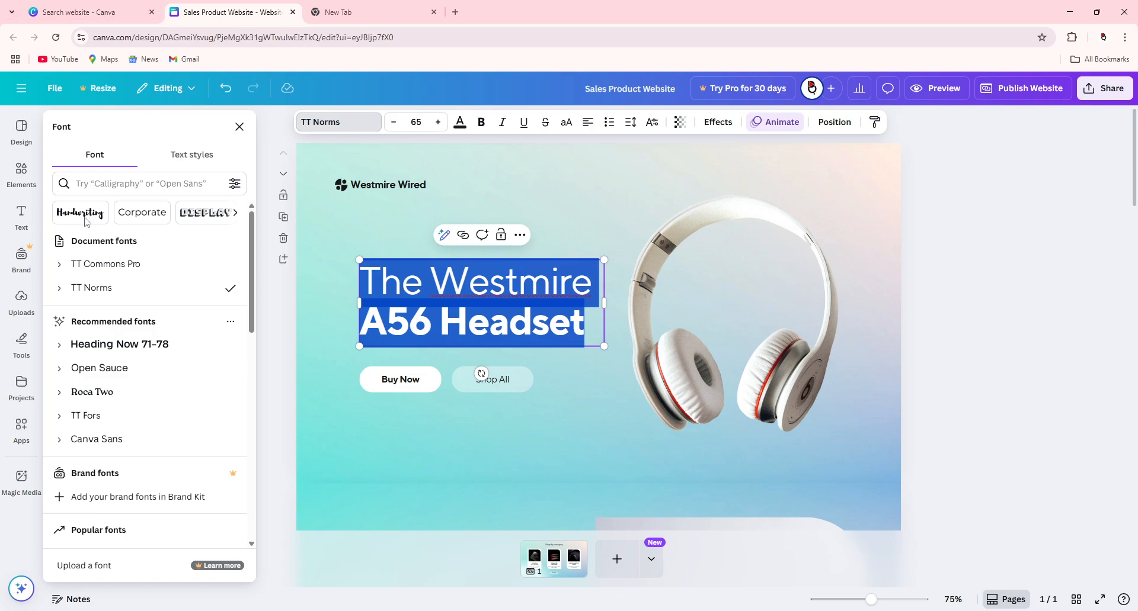
scroll(240, 307, "down", 2)
scroll(112, 363, "down", 15)
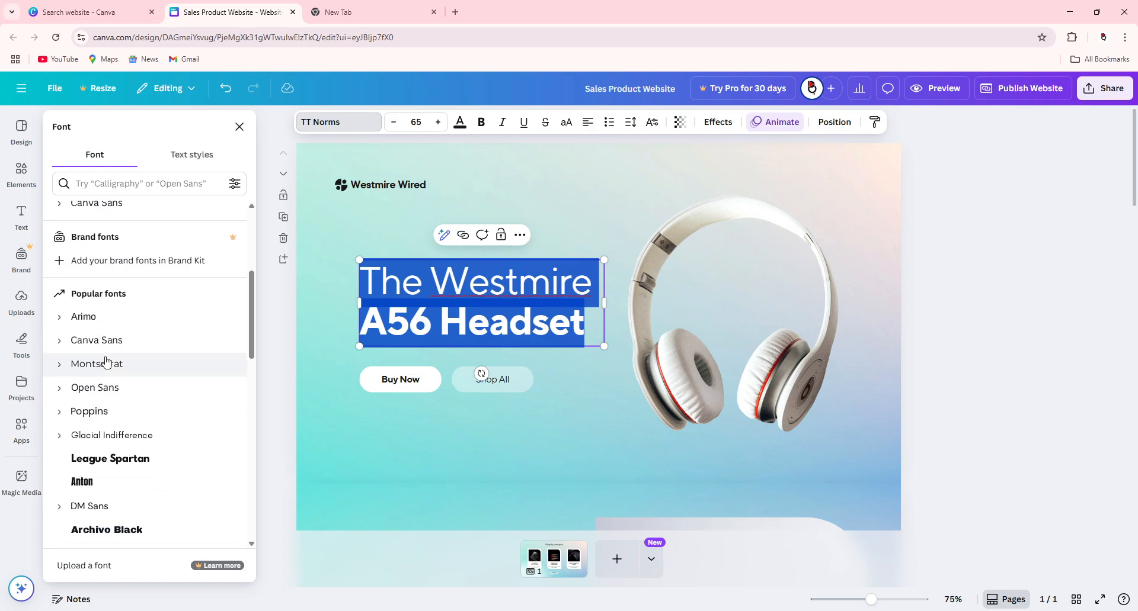
scroll(124, 422, "down", 20)
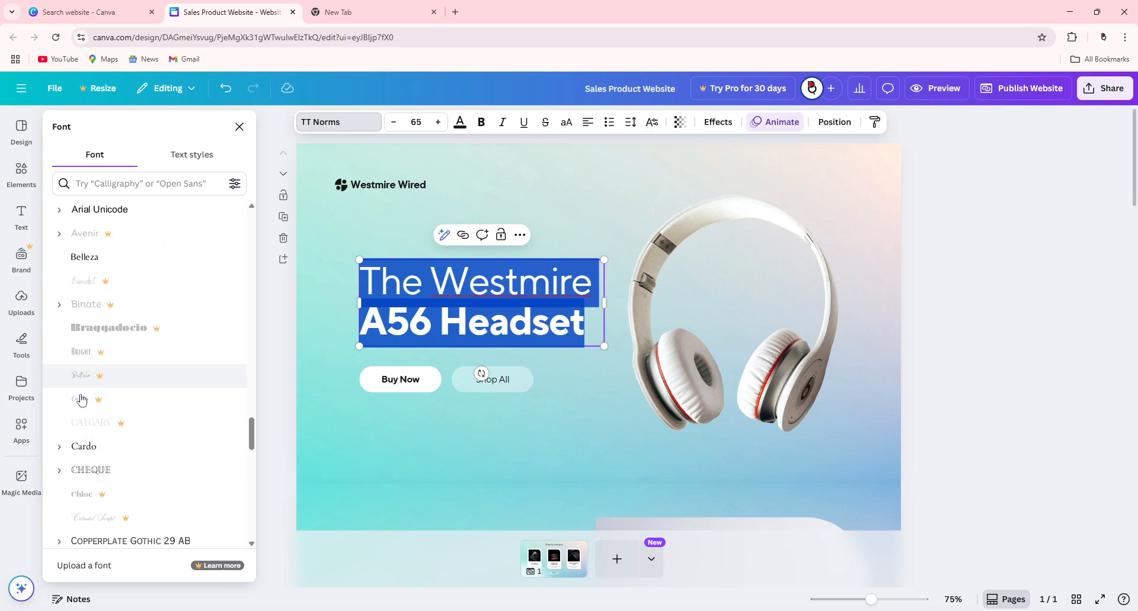
scroll(107, 341, "up", 1)
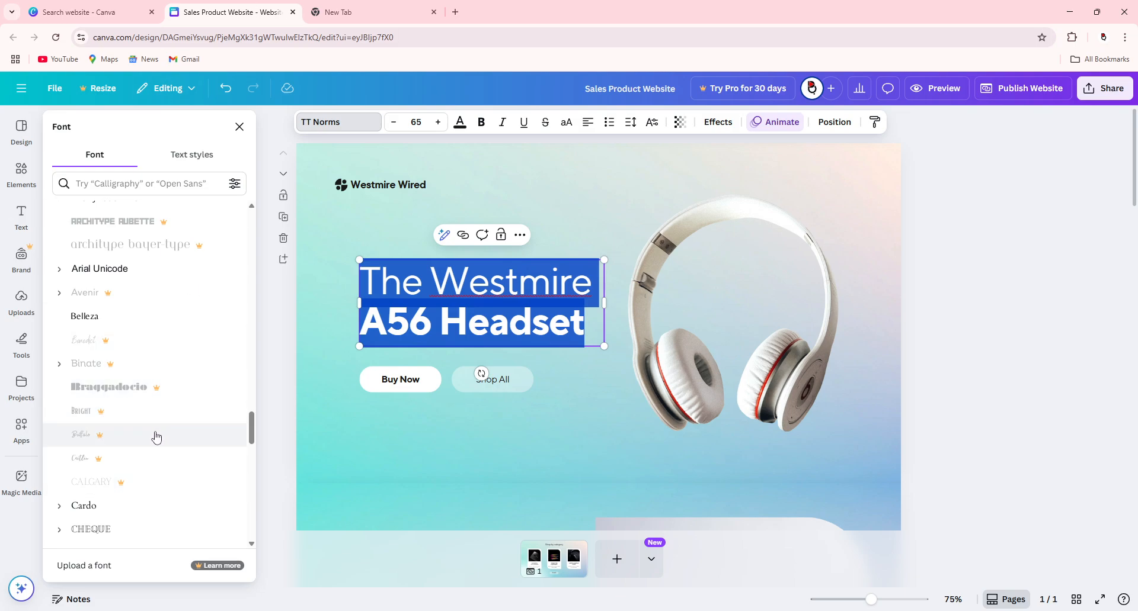
scroll(154, 436, "down", 3)
scroll(177, 305, "down", 6)
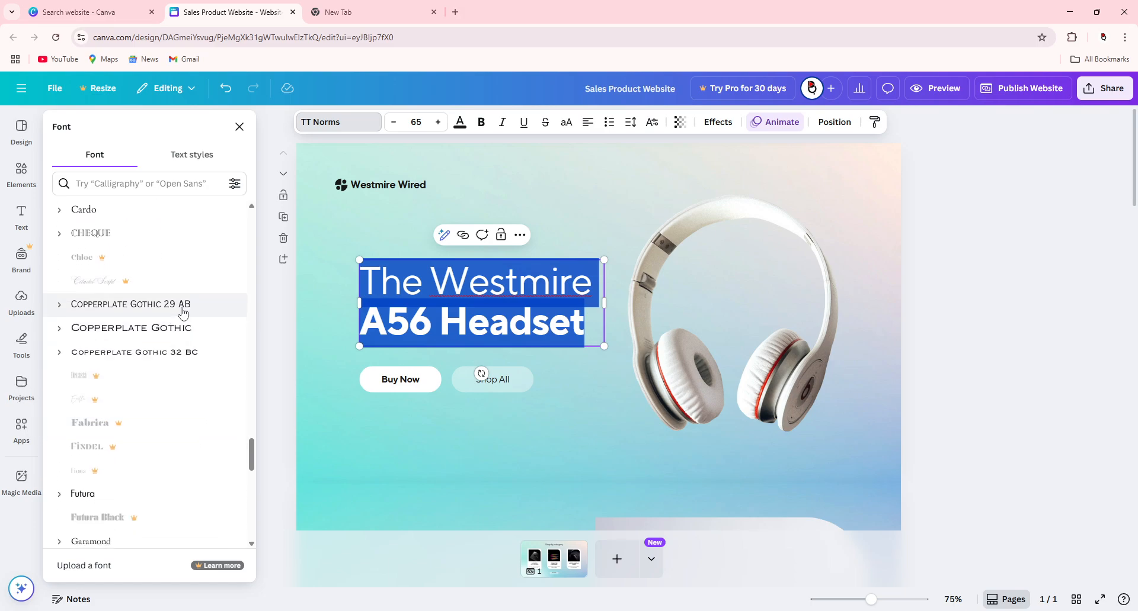
scroll(145, 452, "up", 8)
scroll(160, 398, "up", 10)
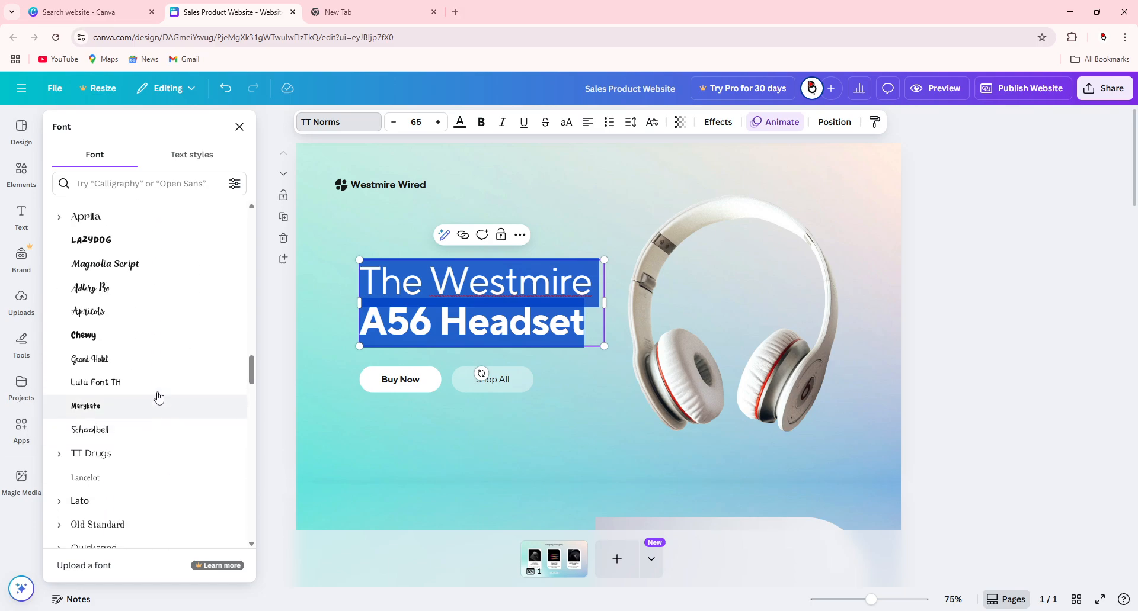
scroll(98, 418, "up", 5)
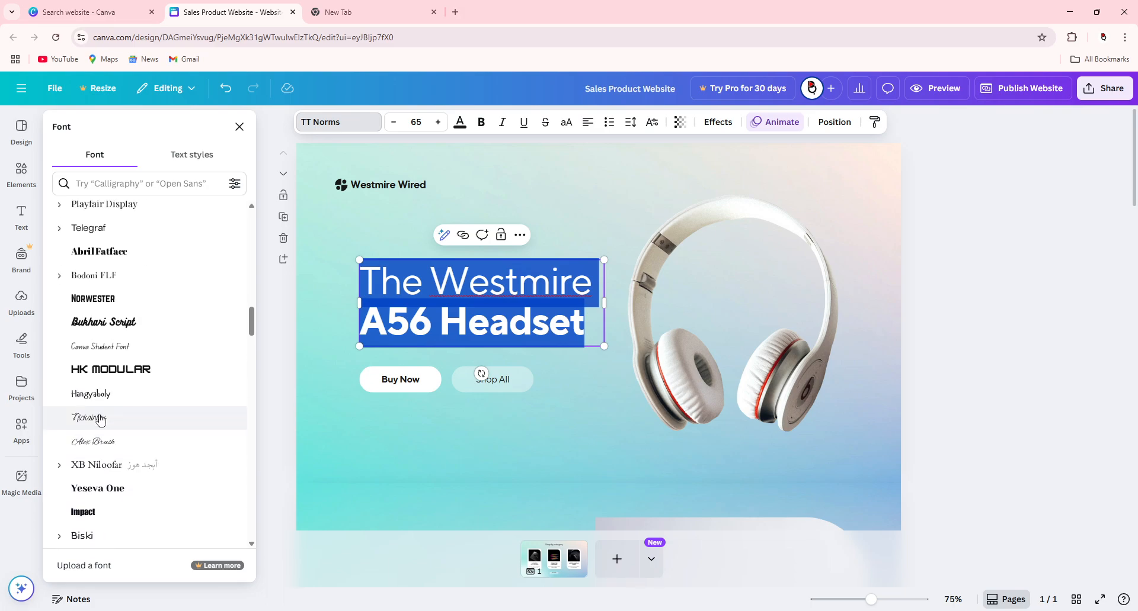
left_click(114, 416)
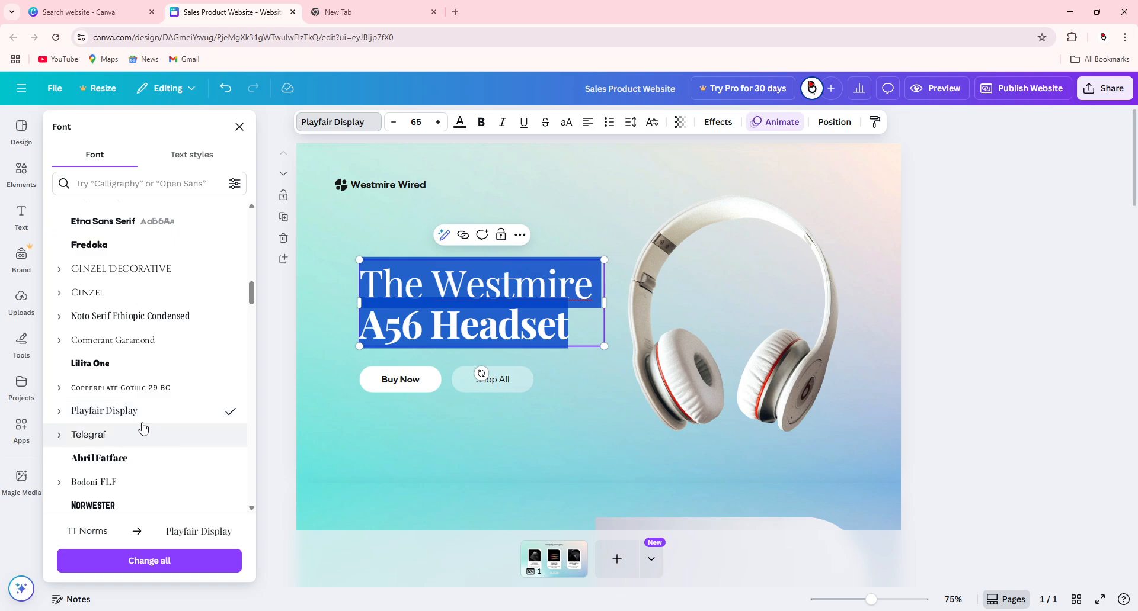
key("Escape")
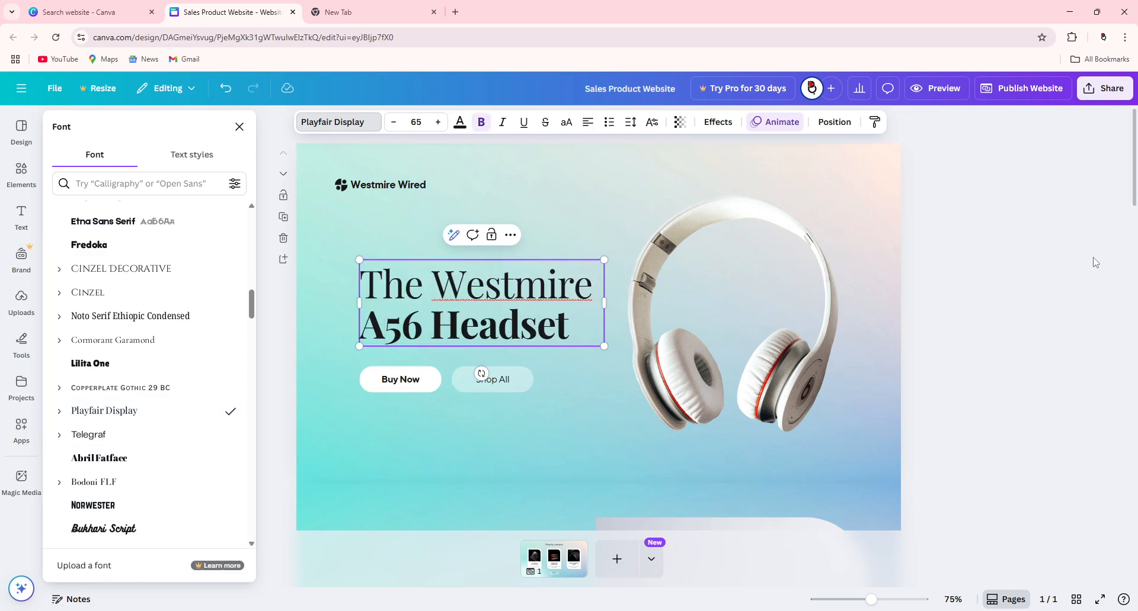
left_click(1018, 259)
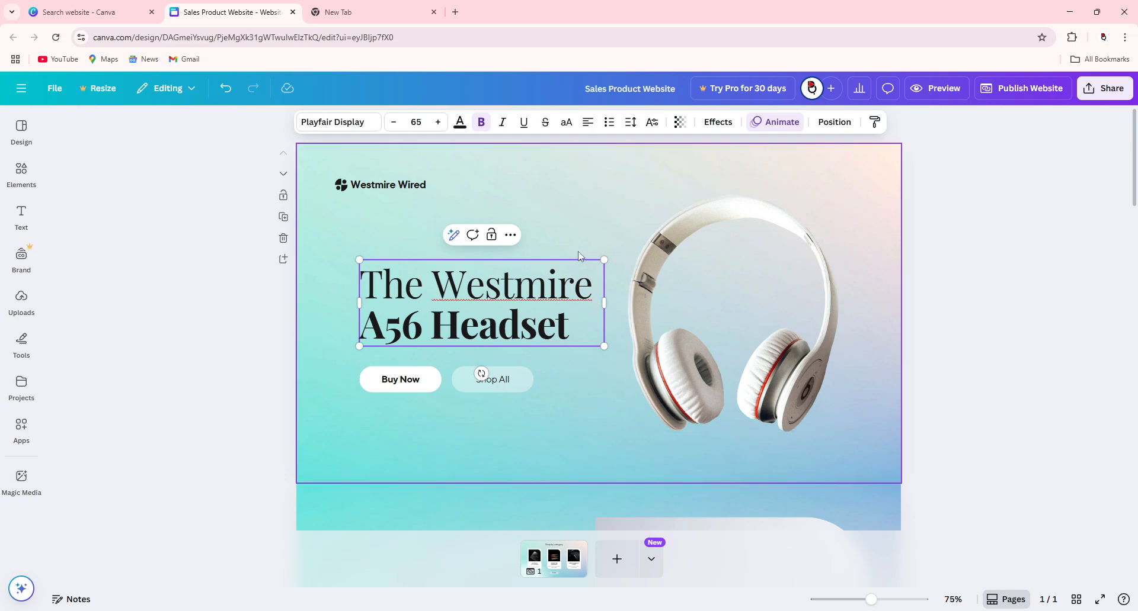
Step: Detach the headset image from its grid and put it back into the grid beside the heading
left_click_drag(736, 270, 741, 315)
right_click(773, 356)
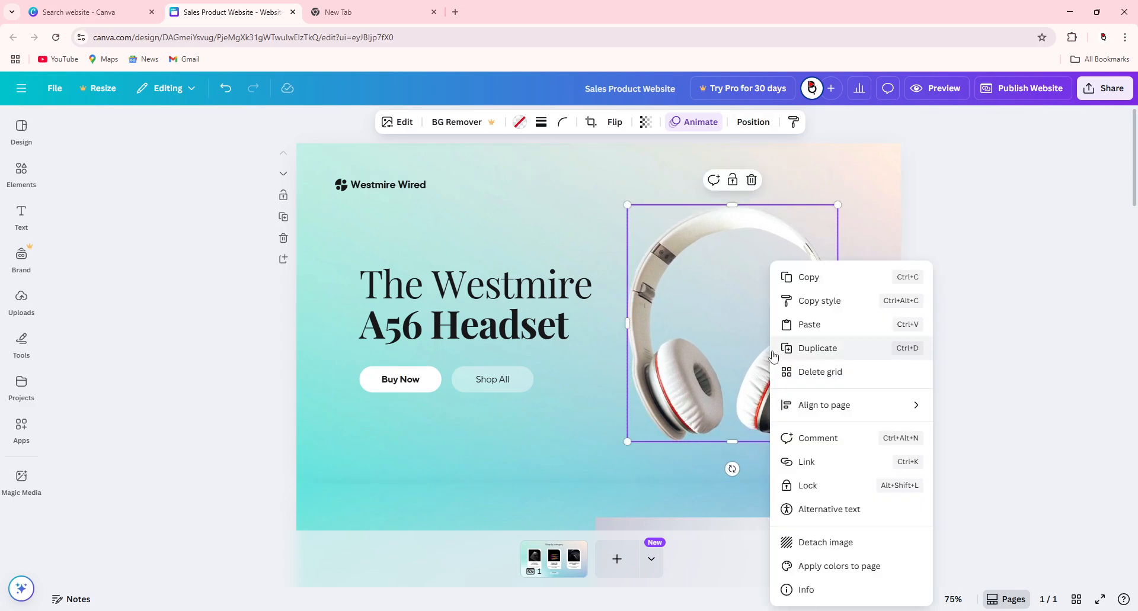
left_click(799, 542)
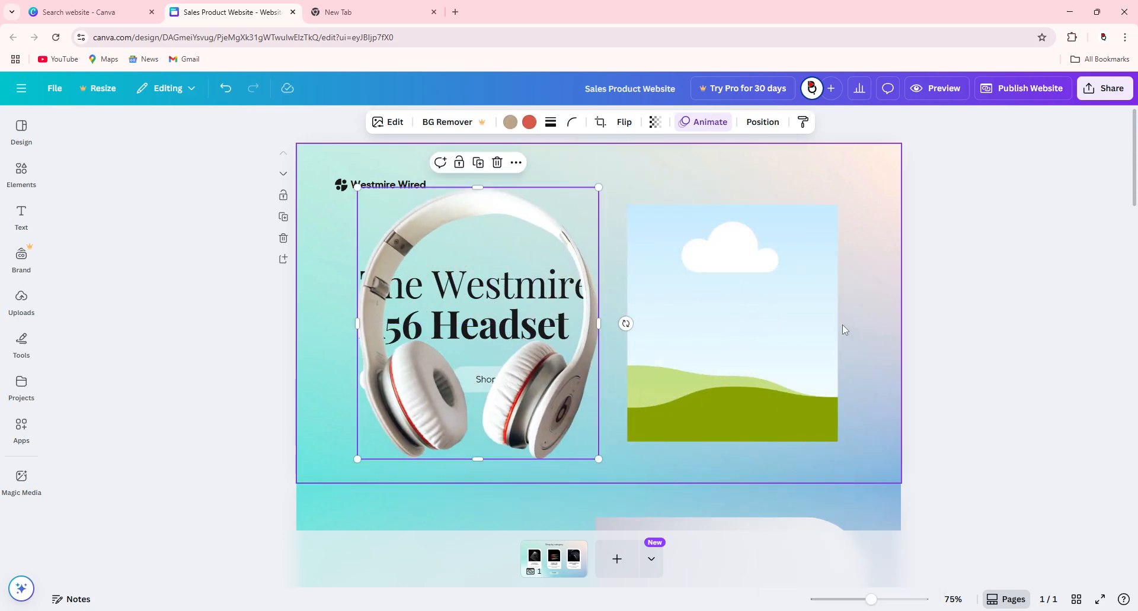
left_click_drag(482, 222, 673, 335)
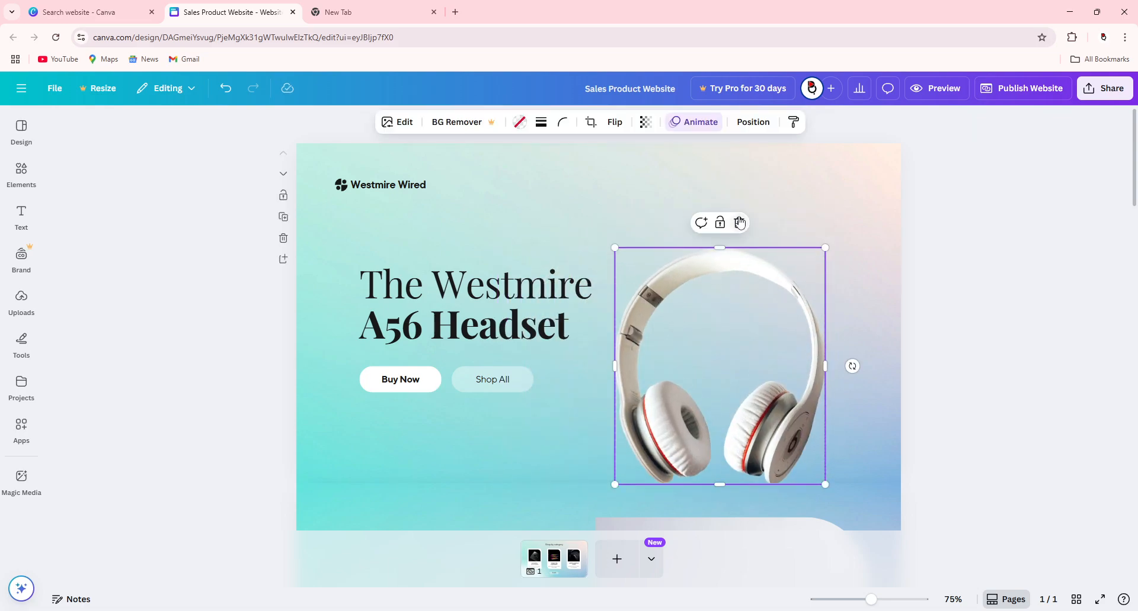
Step: Delete the headset image and its empty placeholder grid from the first section
left_click(740, 222)
left_click(742, 257)
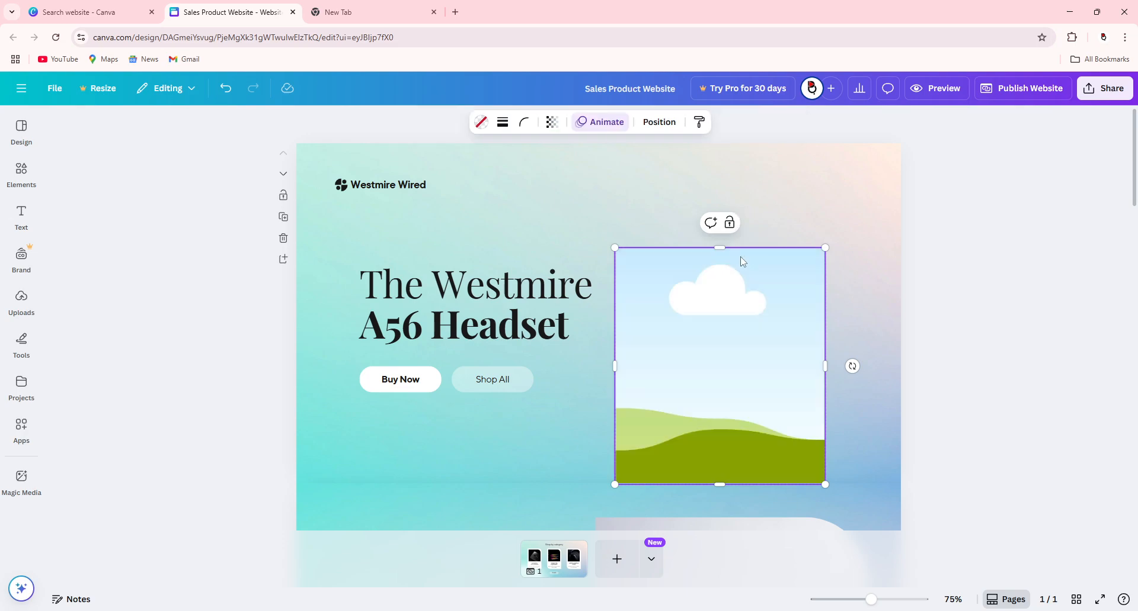
left_click_drag(735, 281, 742, 259)
right_click(742, 262)
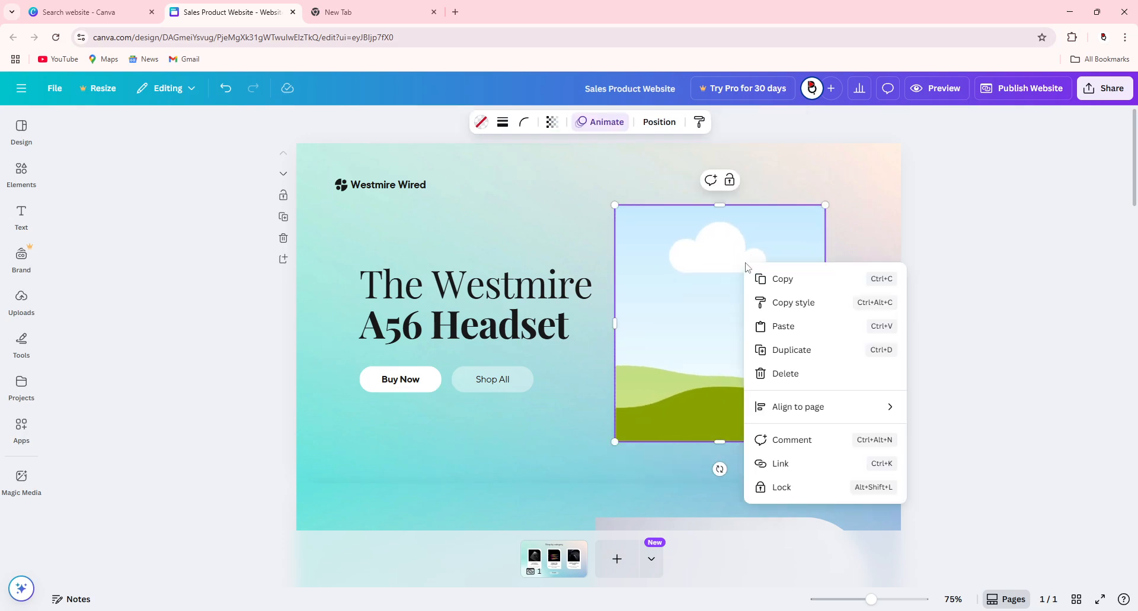
key("Escape")
right_click(762, 264)
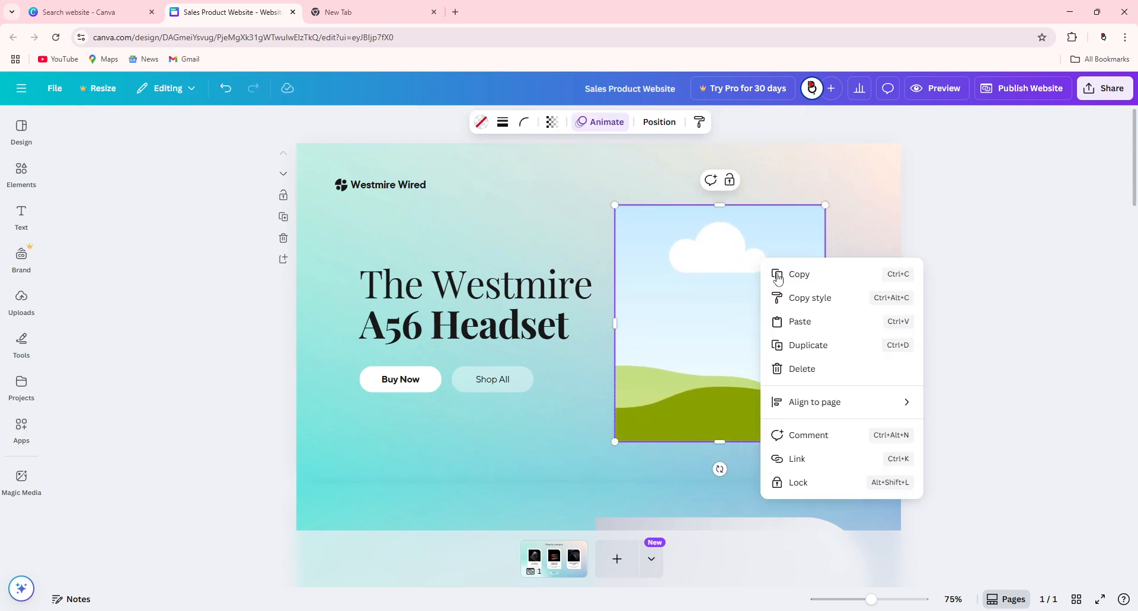
left_click(833, 371)
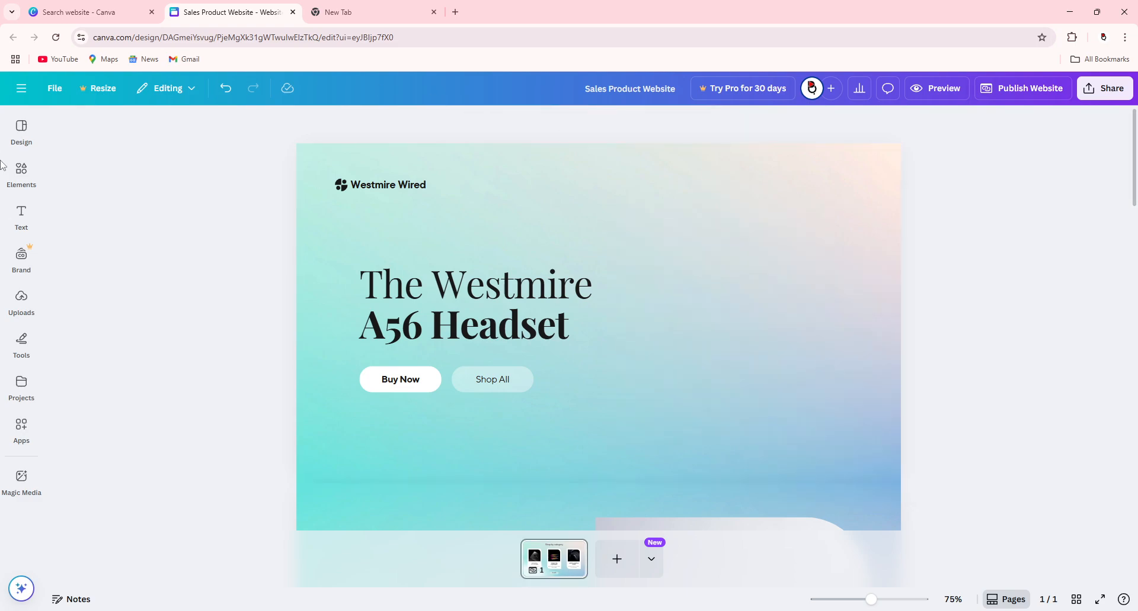
Step: Search the design elements for "square shape"
left_click(24, 173)
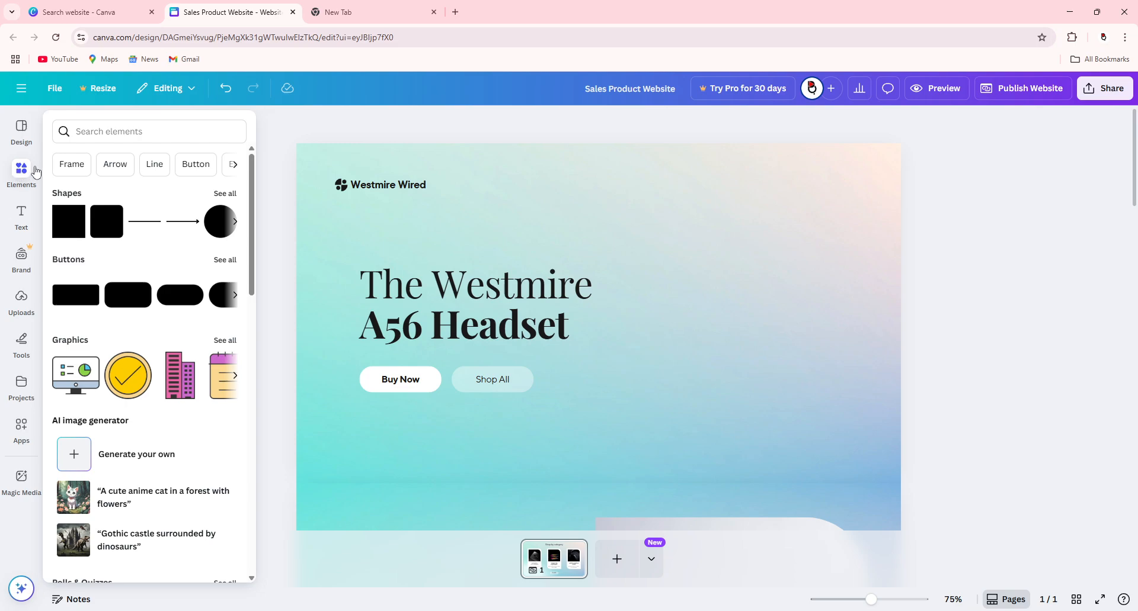
left_click(121, 125)
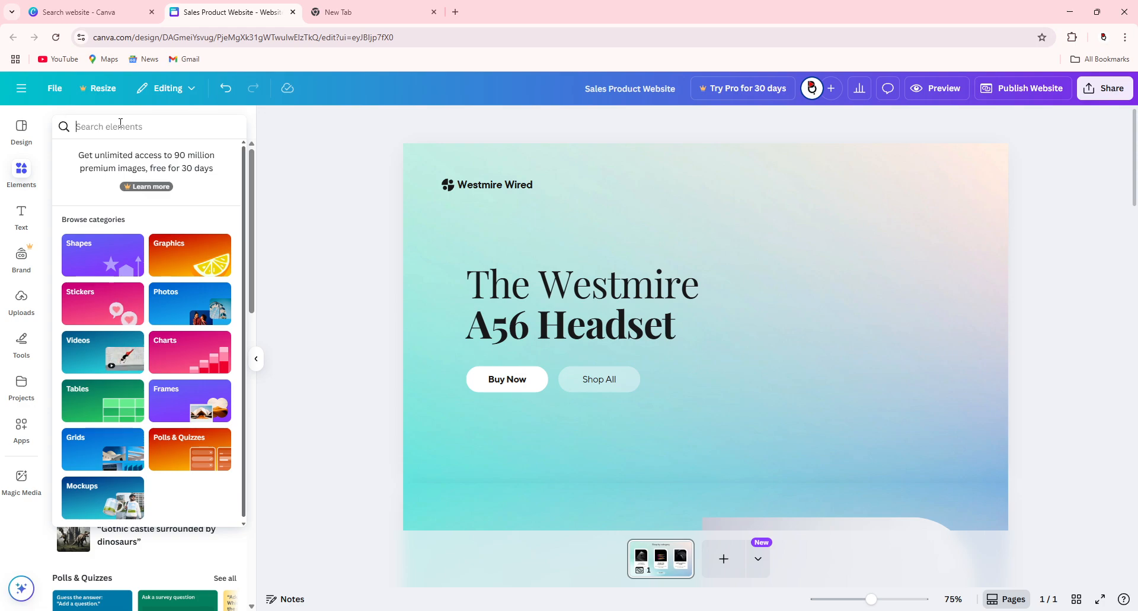
type("Sqy=")
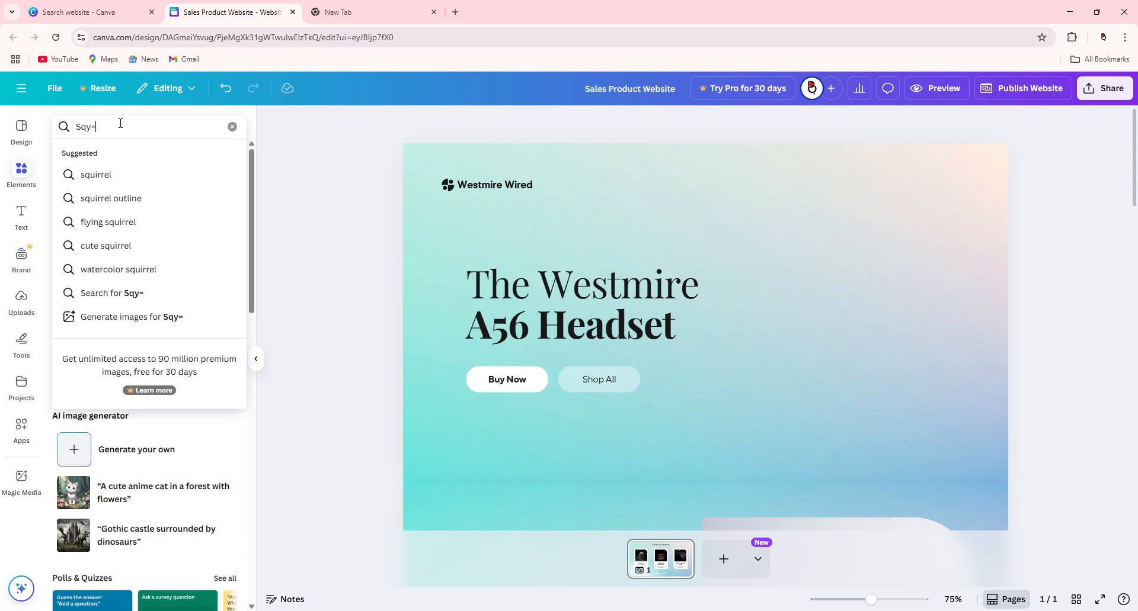
key("BackSpace")
key("BackSpace")
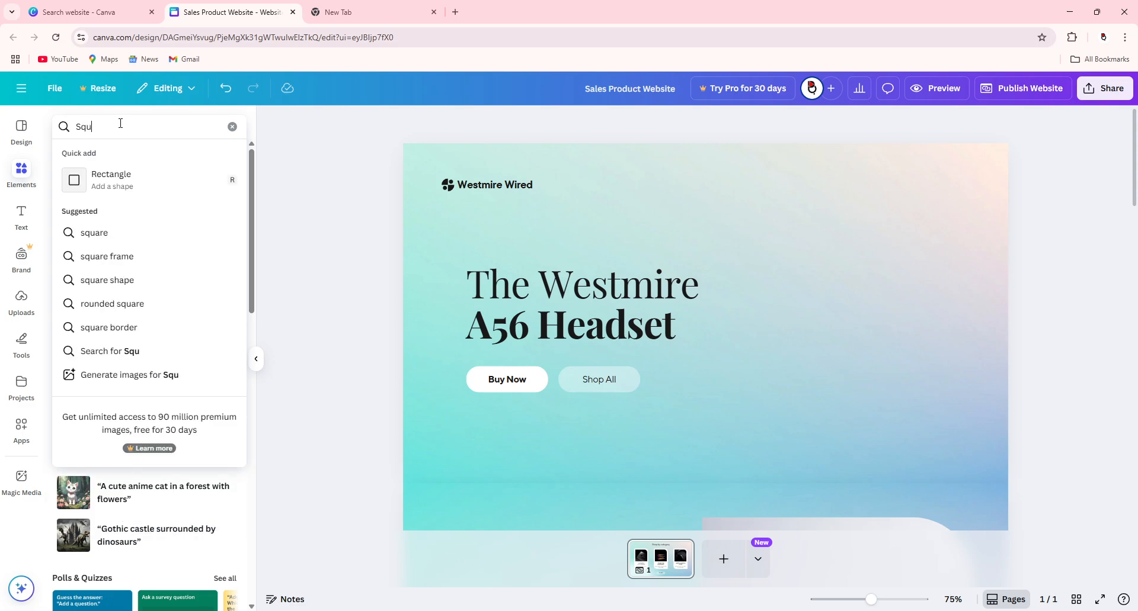
type("uare")
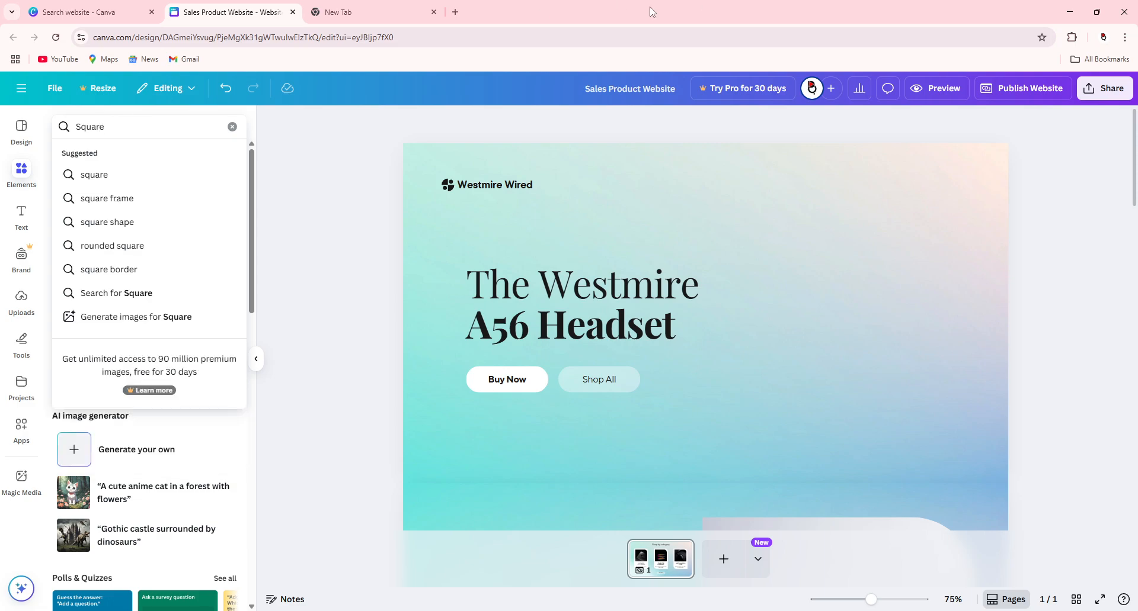
left_click(95, 224)
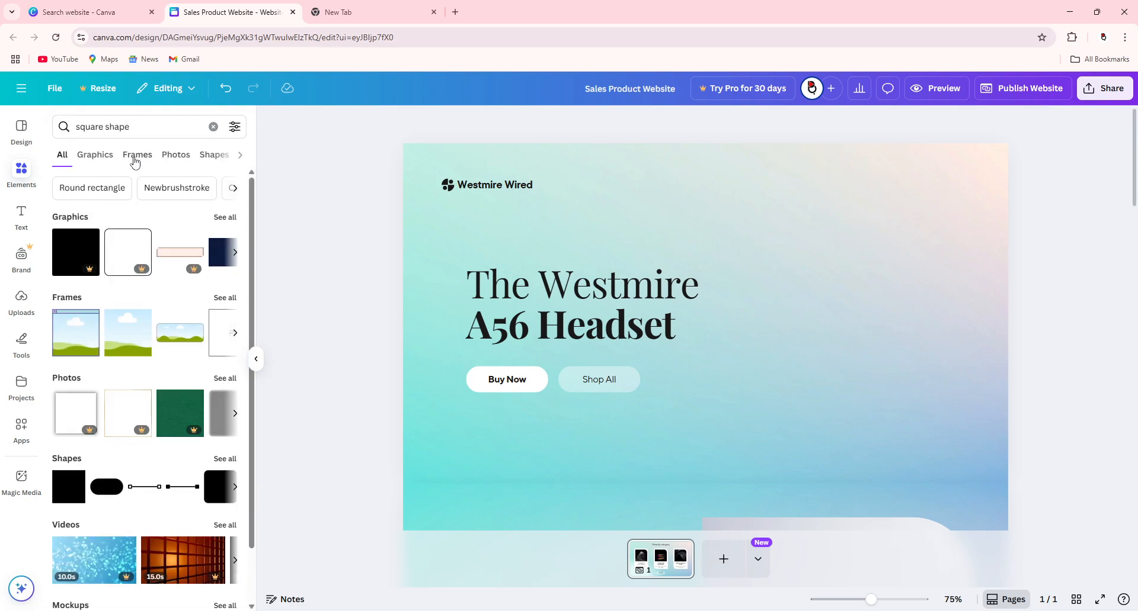
Step: Add the plain square frame to the first section and place it to the right of the heading, clear of the text
left_click(128, 348)
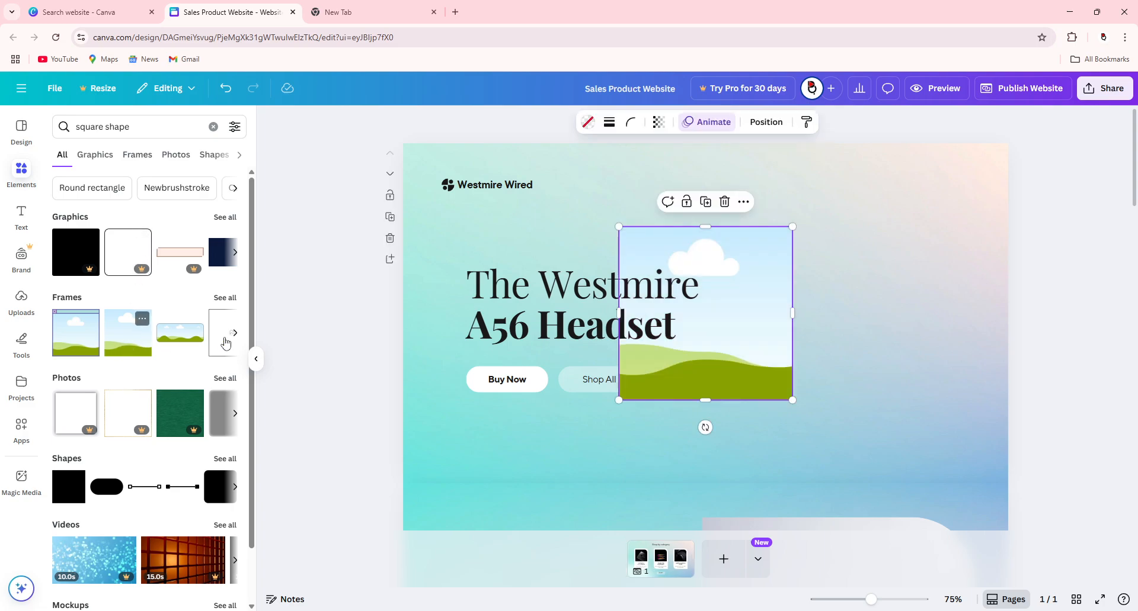
left_click_drag(734, 338, 790, 317)
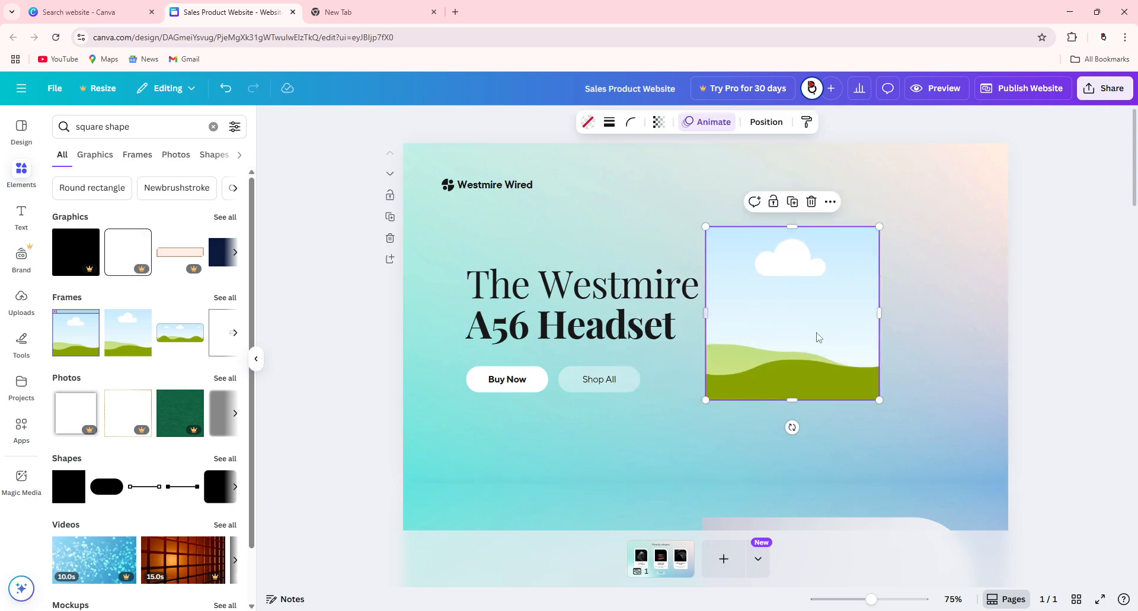
left_click(318, 293)
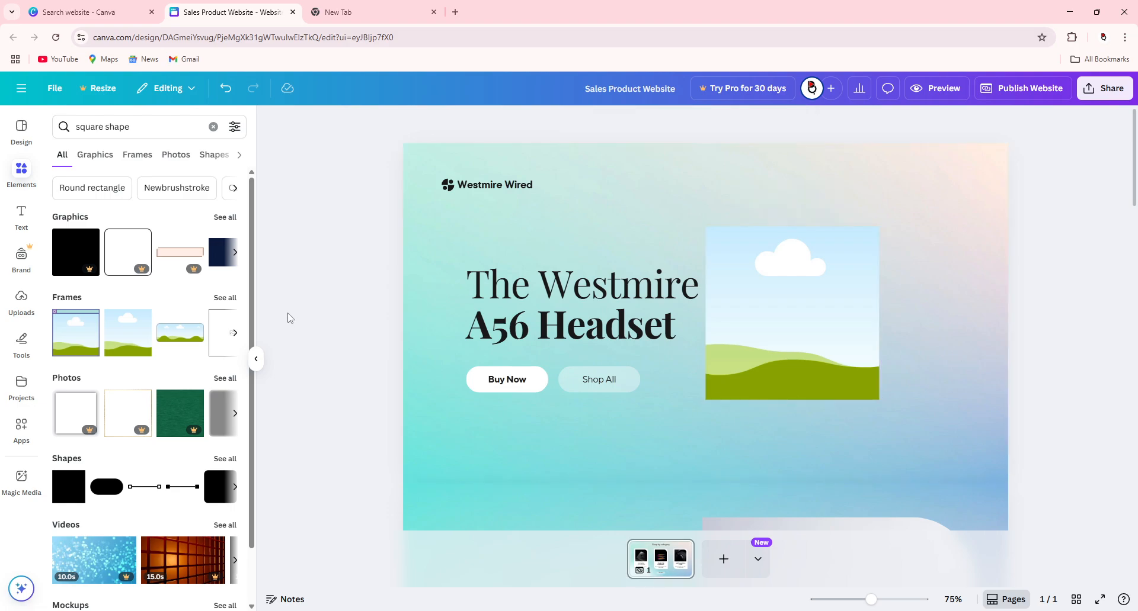
left_click_drag(749, 335, 787, 327)
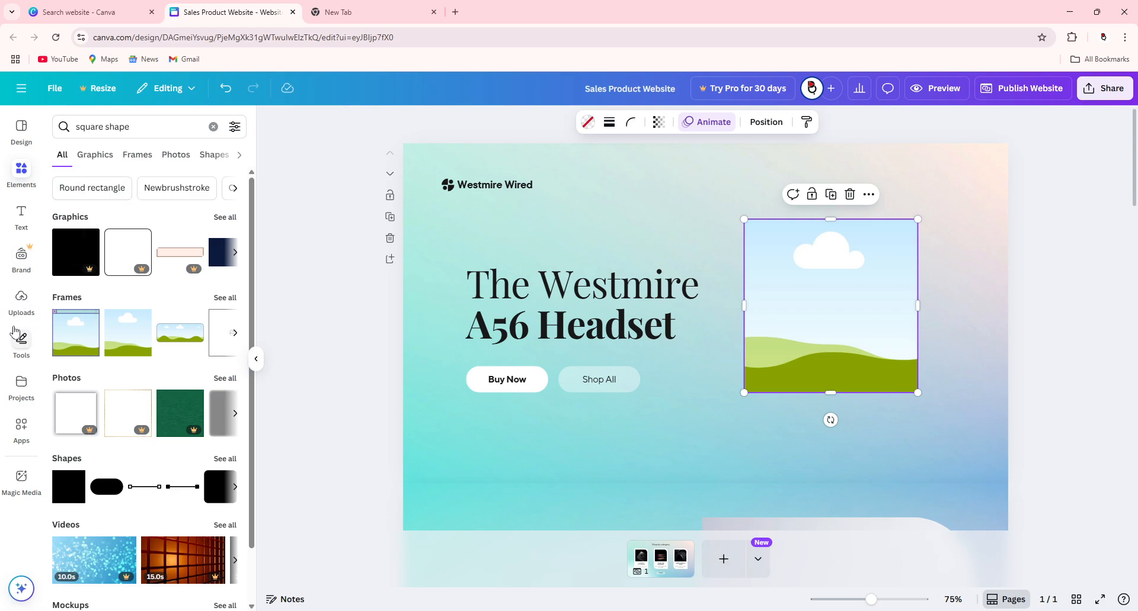
left_click(22, 301)
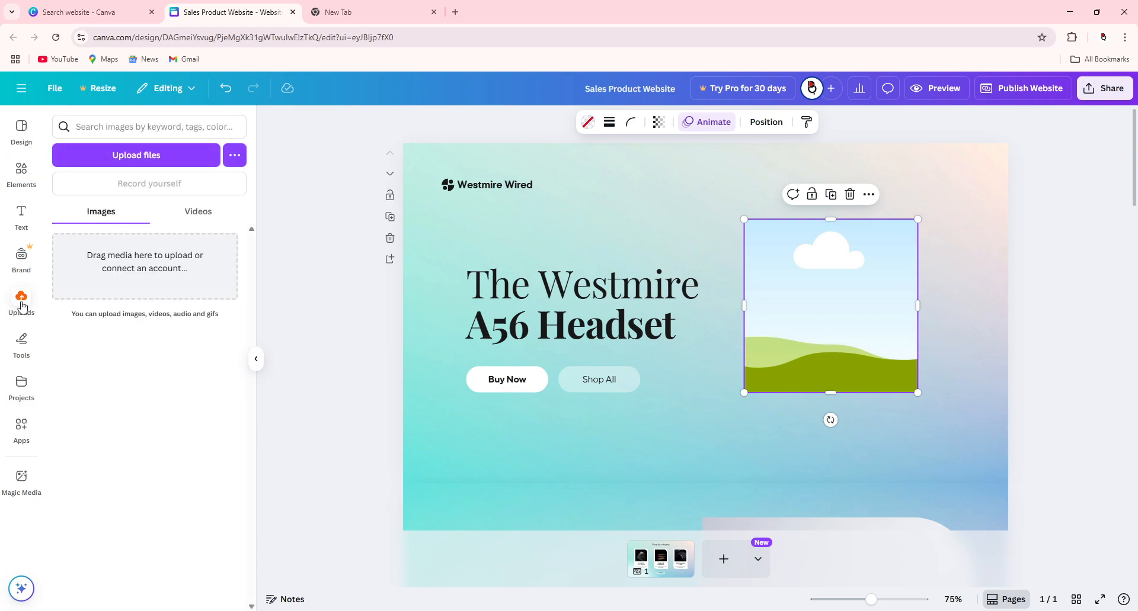
left_click(144, 168)
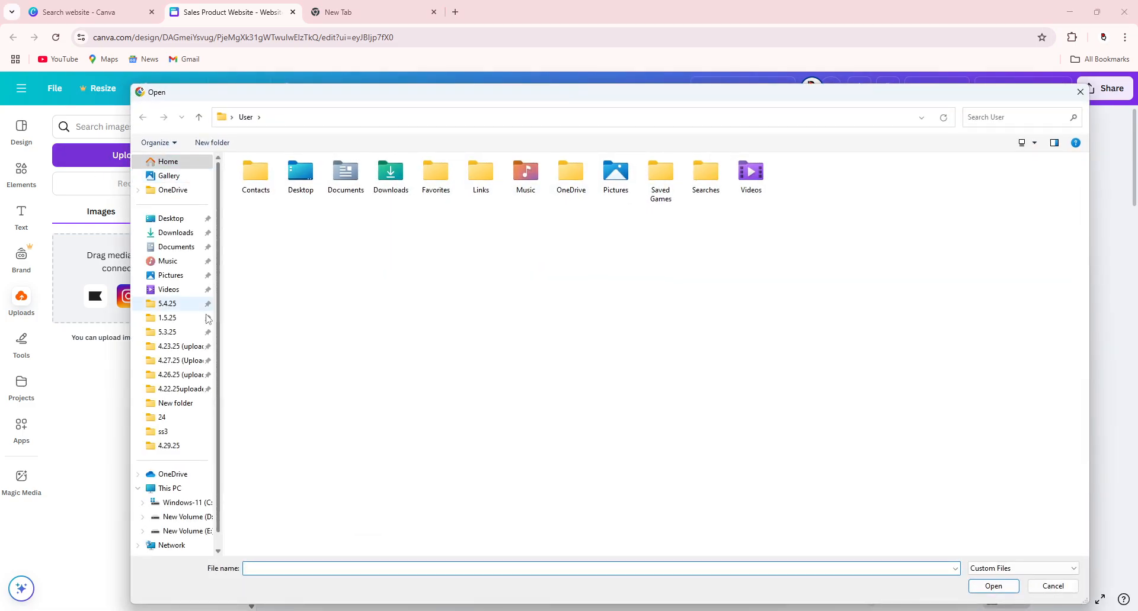
left_click(172, 276)
left_click(184, 233)
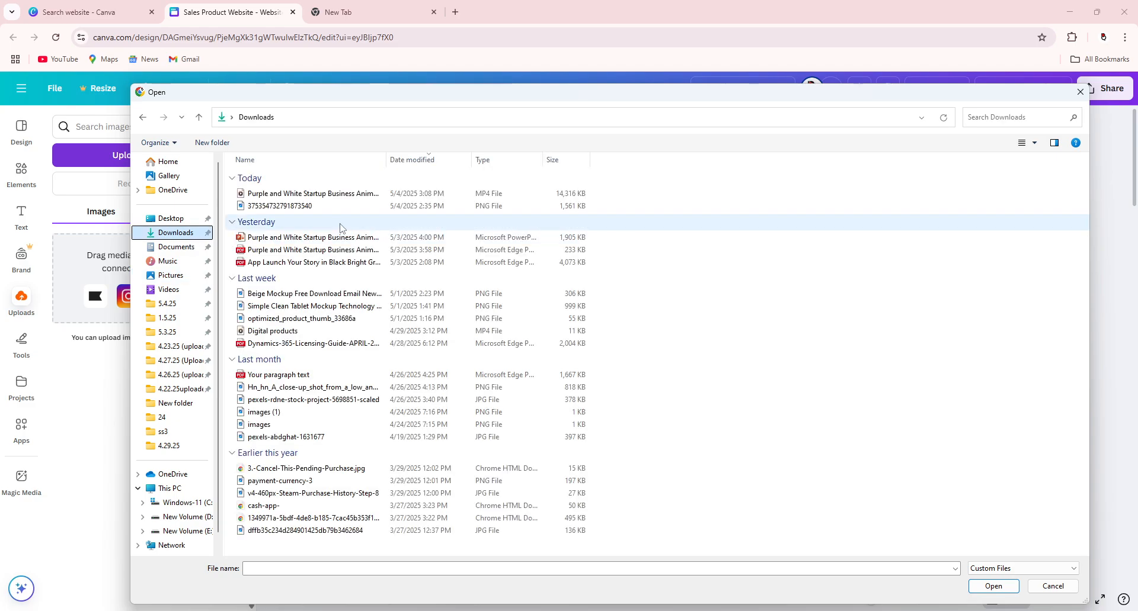
left_click(280, 206)
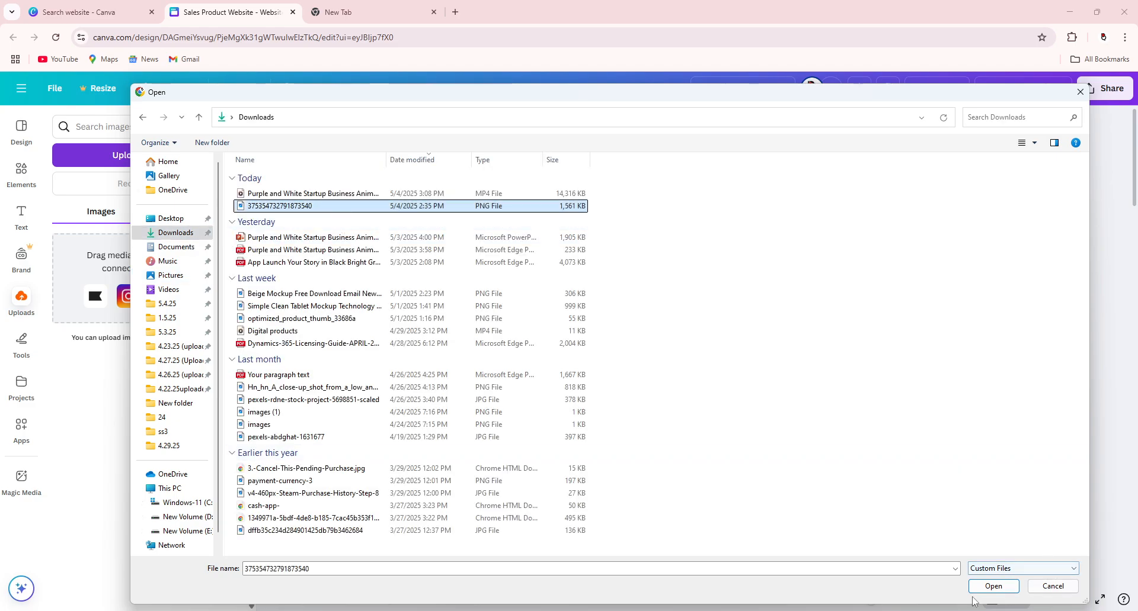
left_click(993, 586)
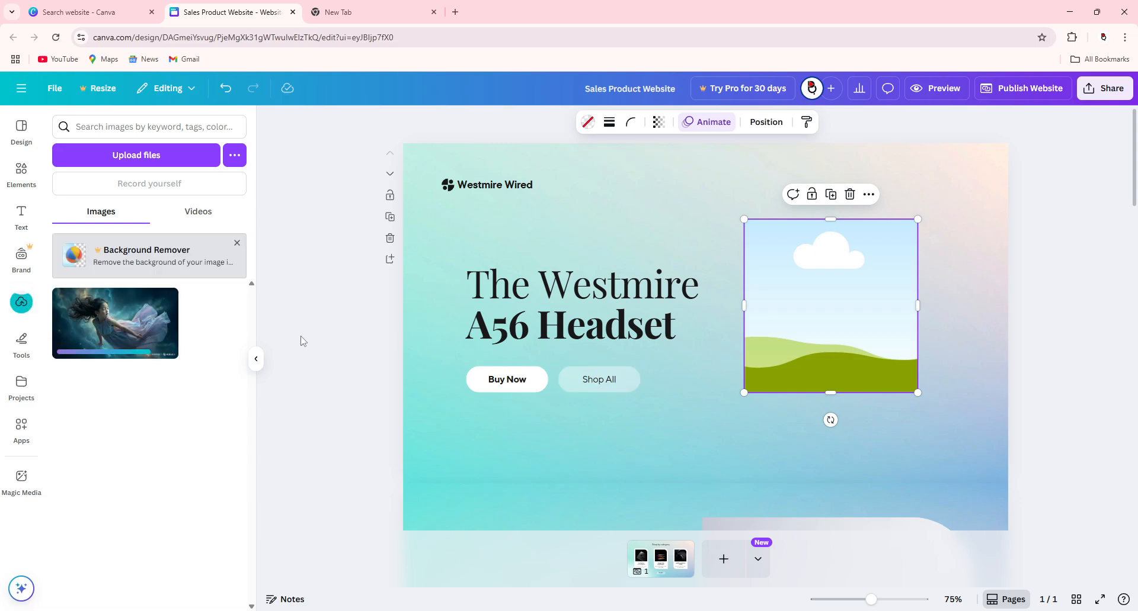
Step: Fill the square frame beside the heading with the uploaded image and deselect it
left_click_drag(117, 325, 787, 268)
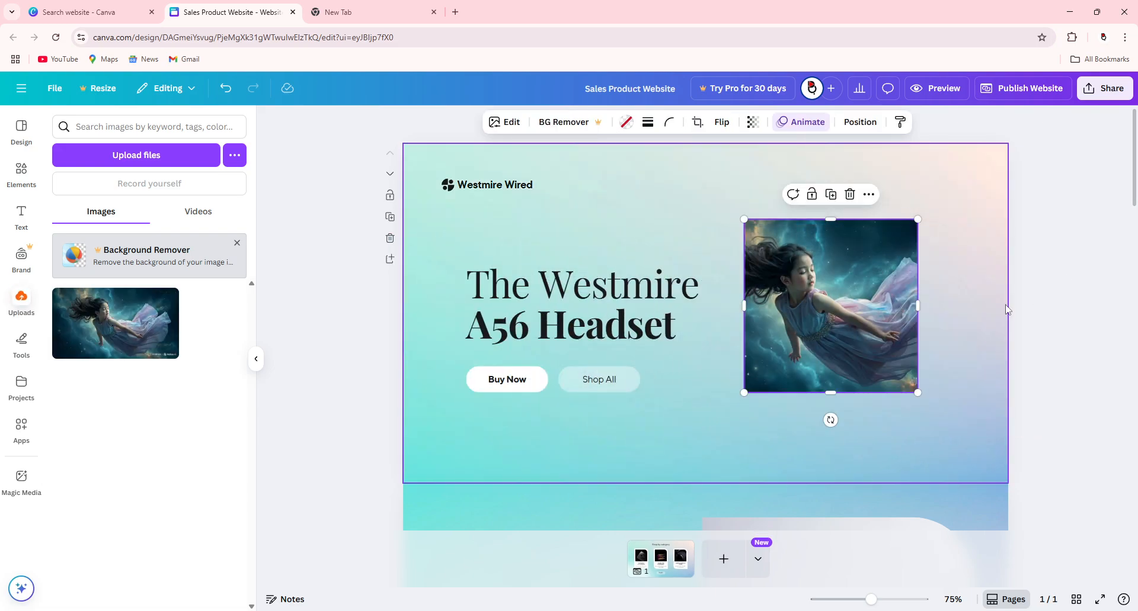
left_click(725, 379)
left_click(599, 445)
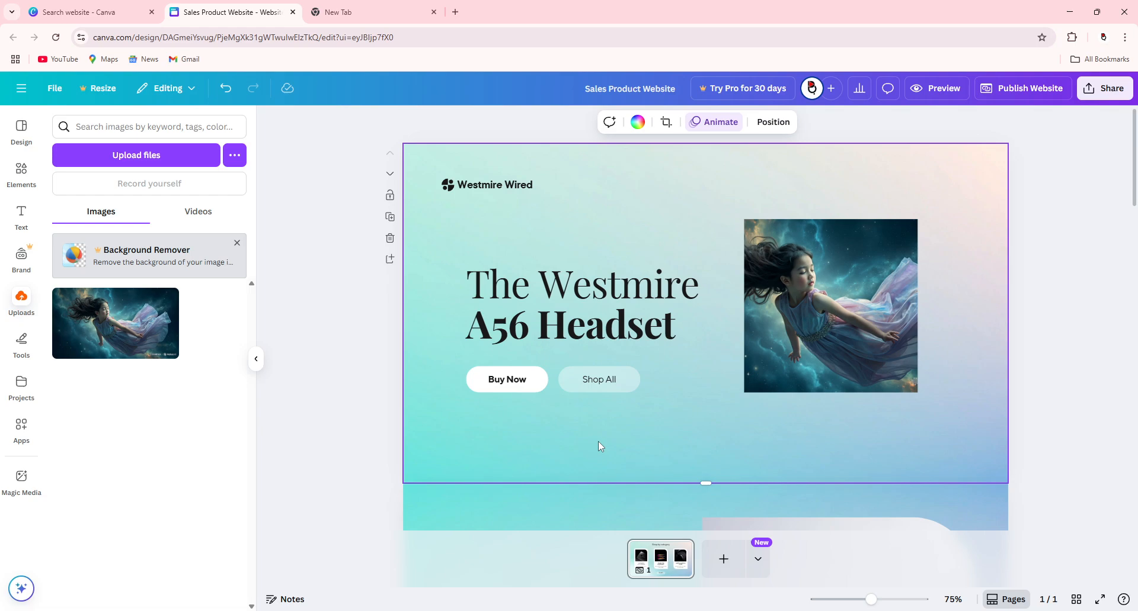
Step: Change the first section's background from the gradient to a solid teal color
left_click(638, 121)
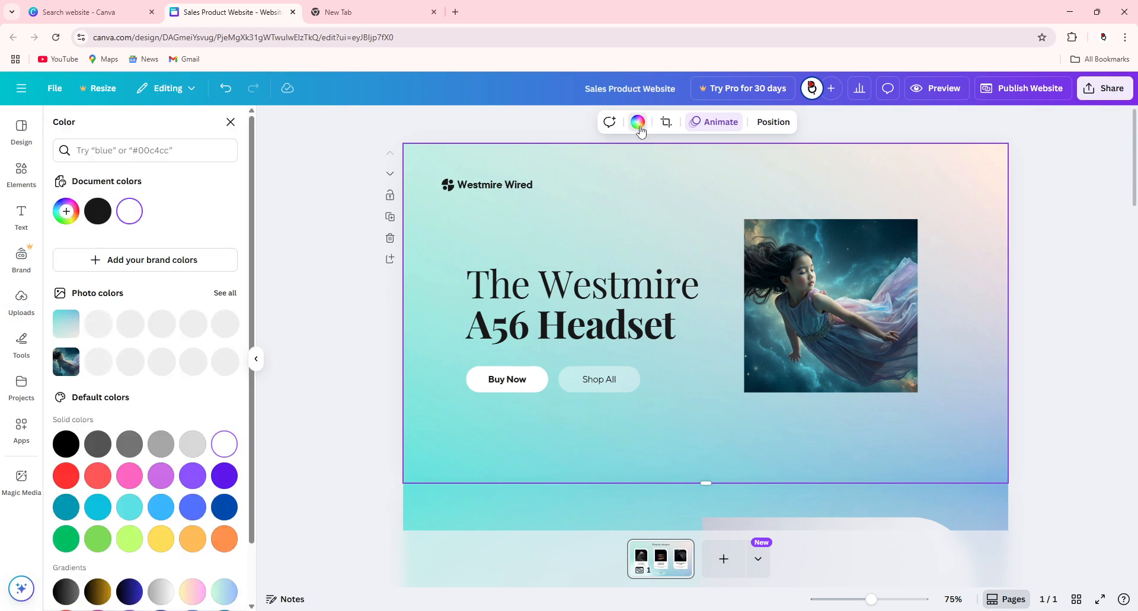
left_click(66, 211)
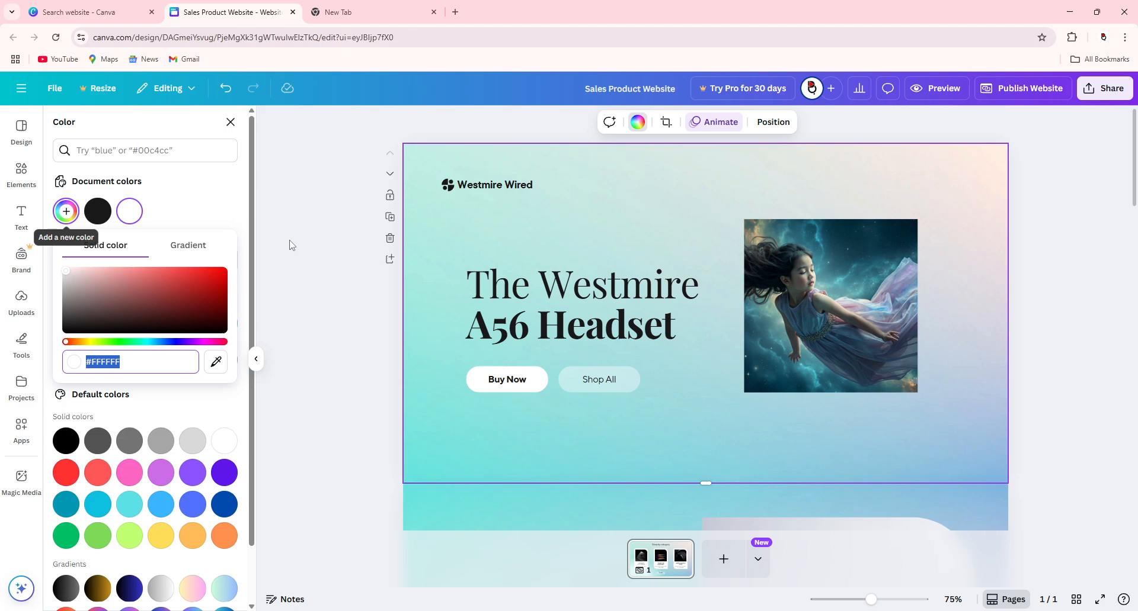
left_click_drag(100, 343, 136, 342)
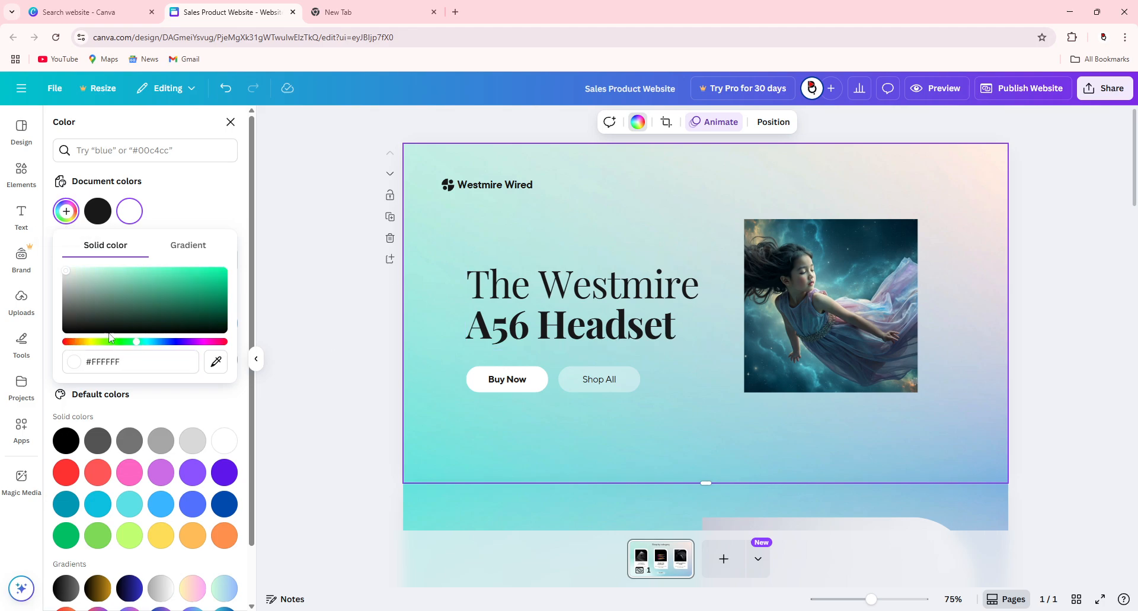
left_click_drag(85, 269, 119, 294)
left_click_drag(139, 342, 225, 293)
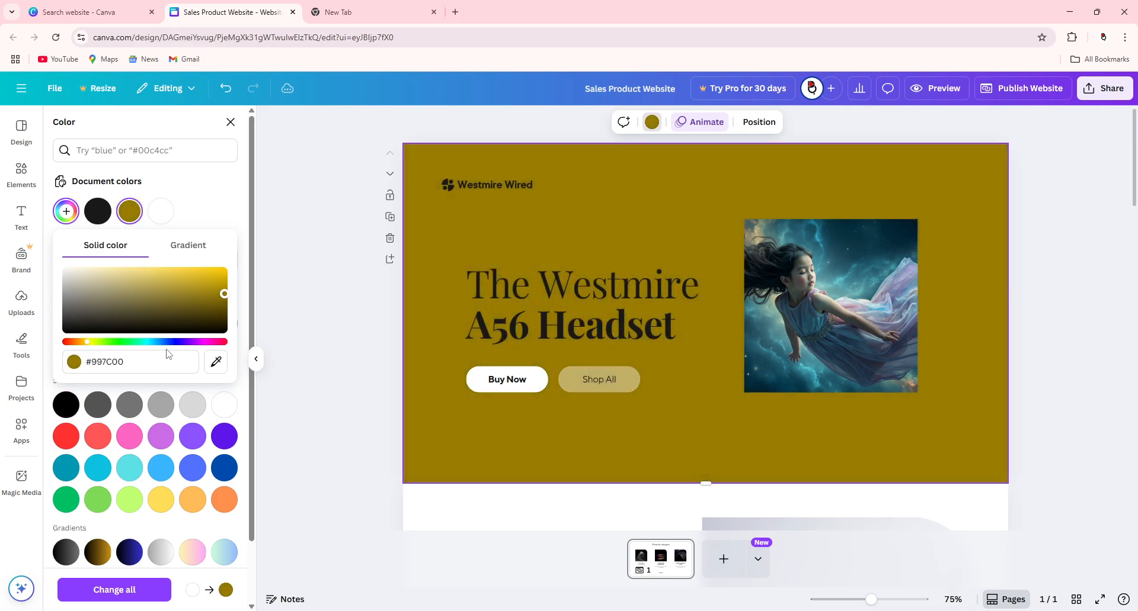
left_click_drag(91, 345, 146, 347)
mouse_move(223, 294)
left_mouse_down()
mouse_move(221, 280)
mouse_move(223, 295)
left_mouse_up()
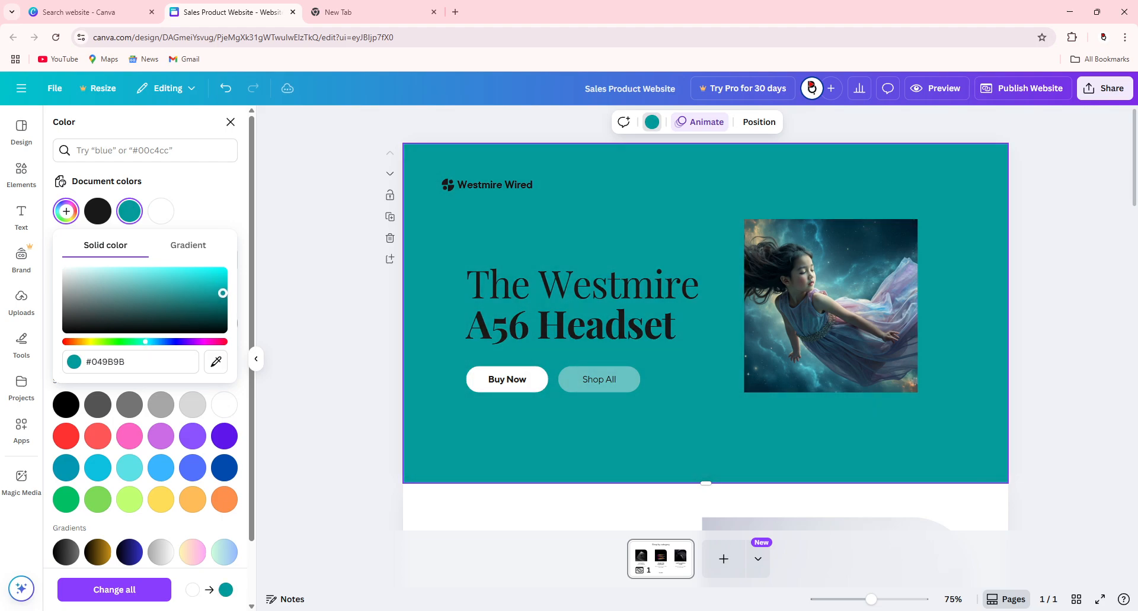
left_click(341, 301)
scroll(442, 396, "down", 9)
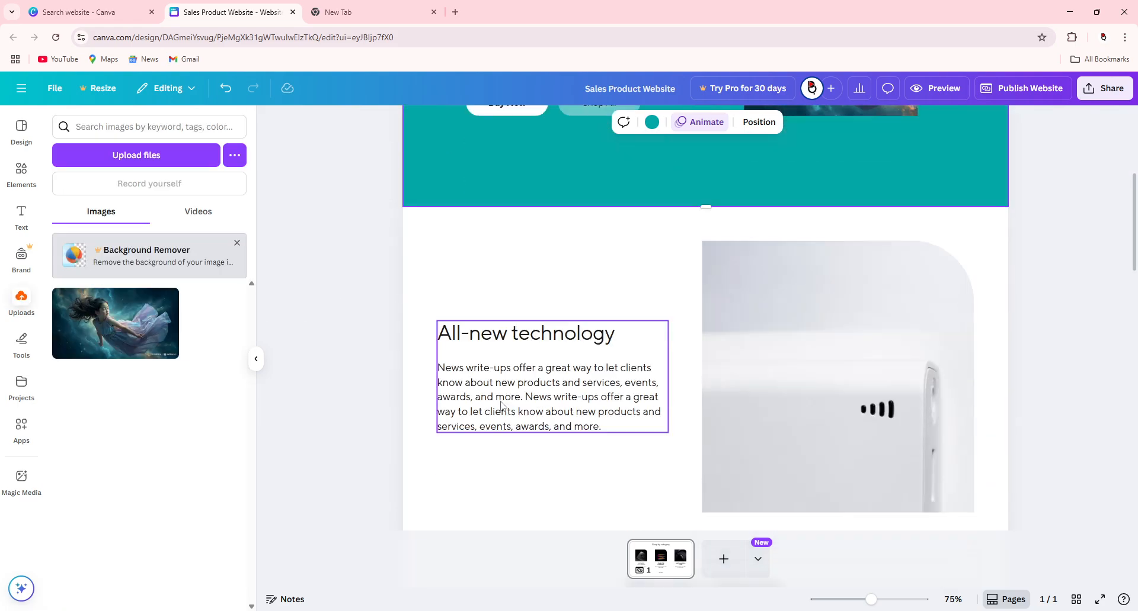
scroll(572, 228, "up", 1)
scroll(572, 228, "up", 8)
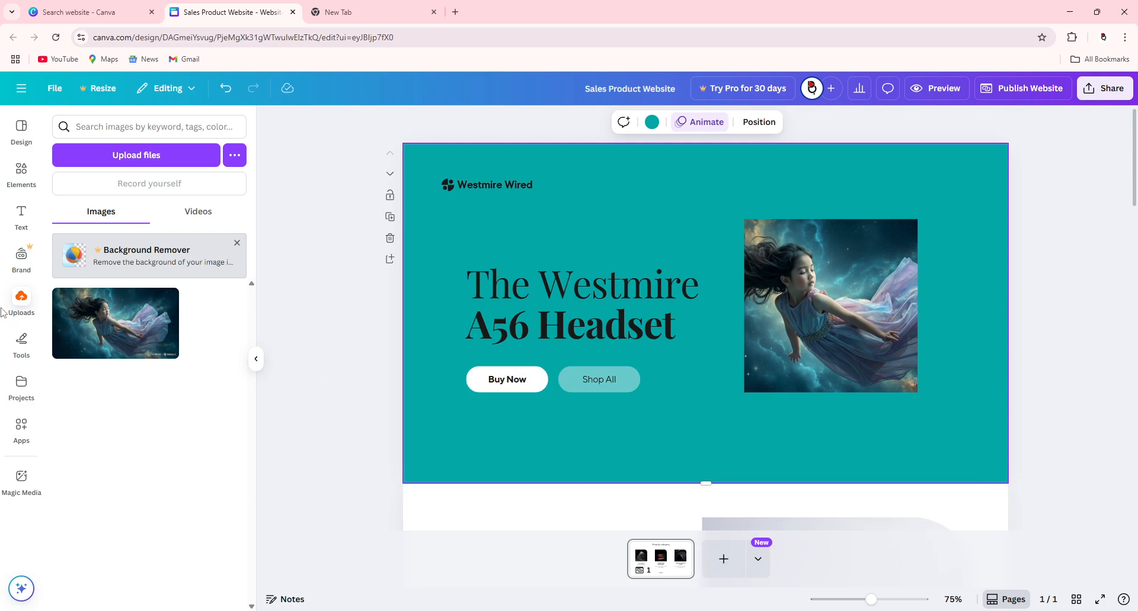
Step: Insert a table over the first section and delete it
left_click(21, 342)
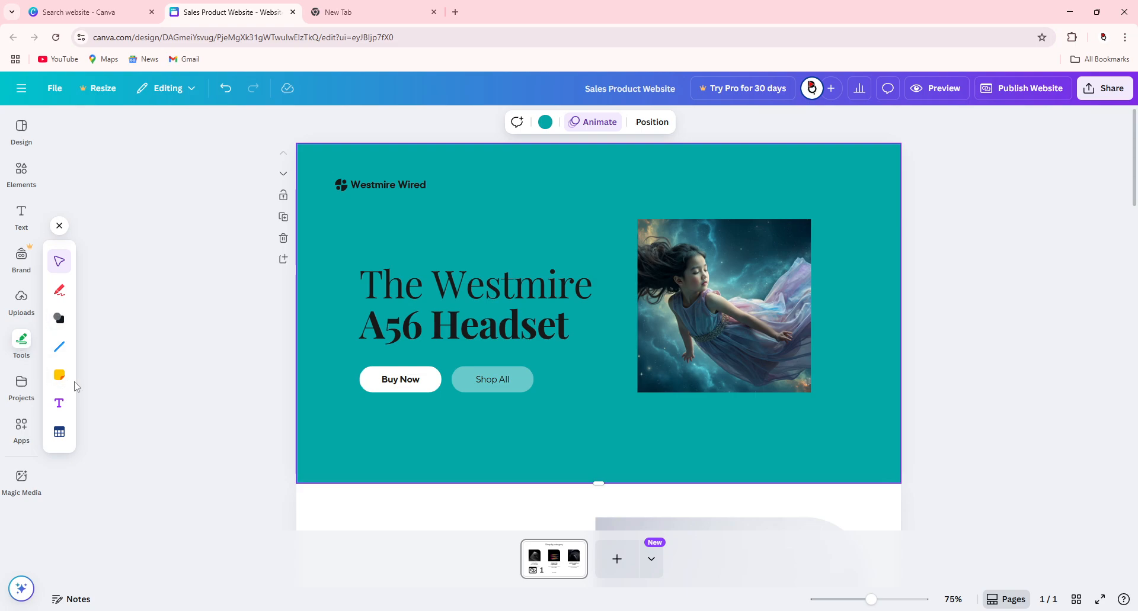
left_click(60, 432)
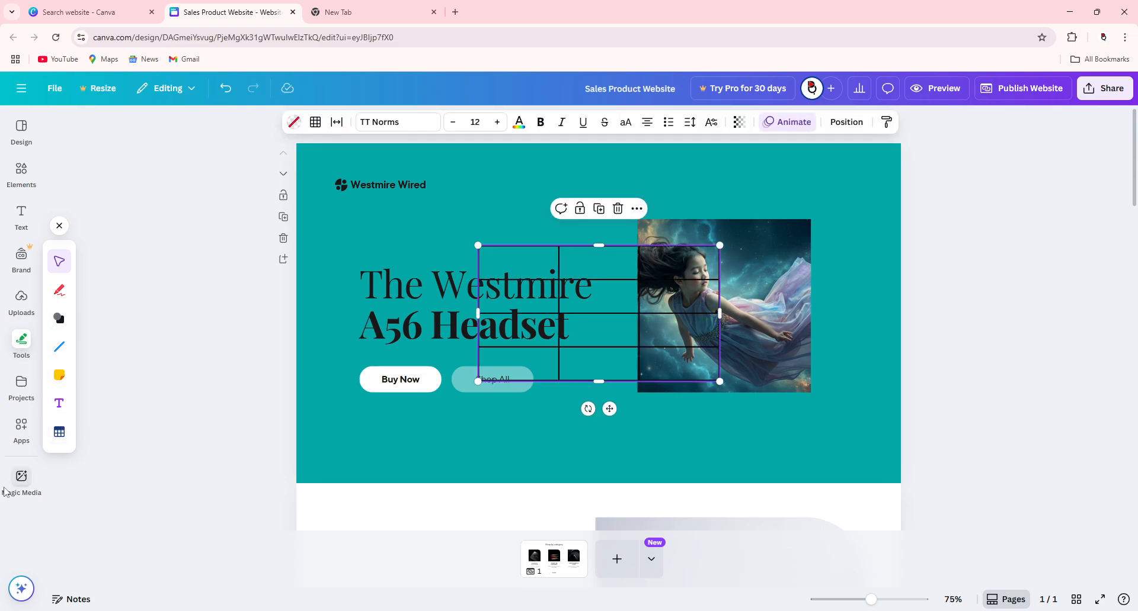
left_click(618, 209)
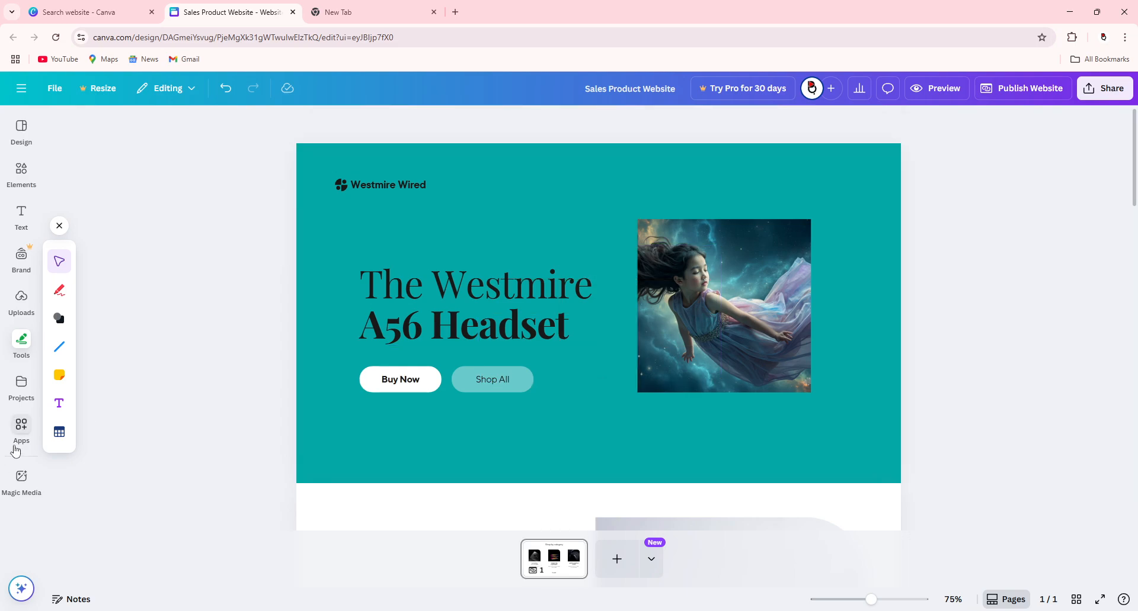
Step: Look through the available apps, the stock photos, the Magic Media image generator and the element categories
left_click(16, 425)
scroll(148, 312, "down", 6)
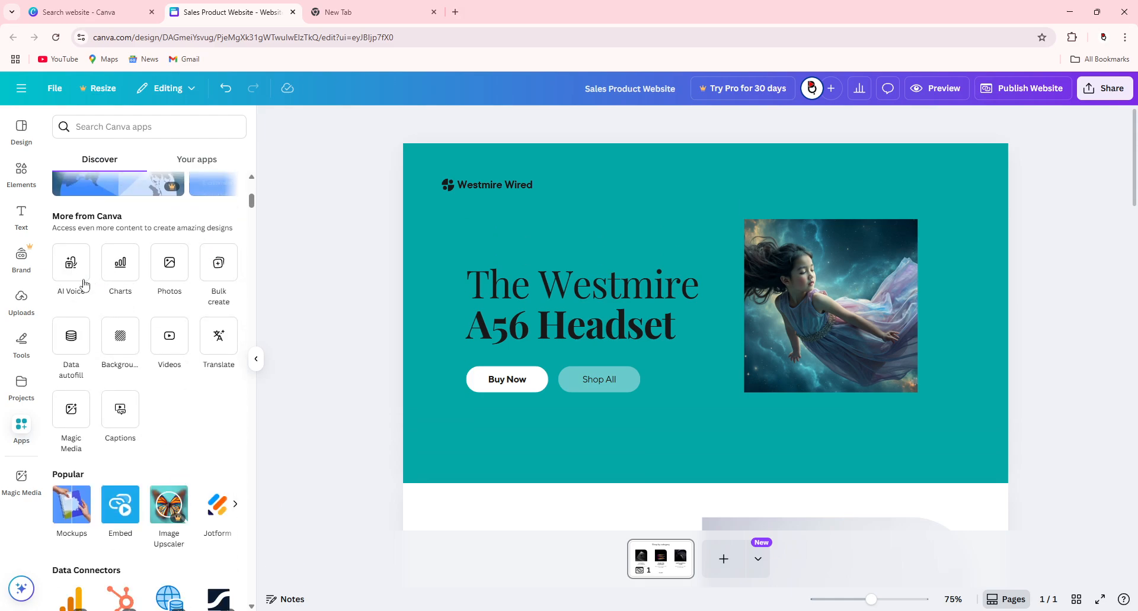
left_click(172, 268)
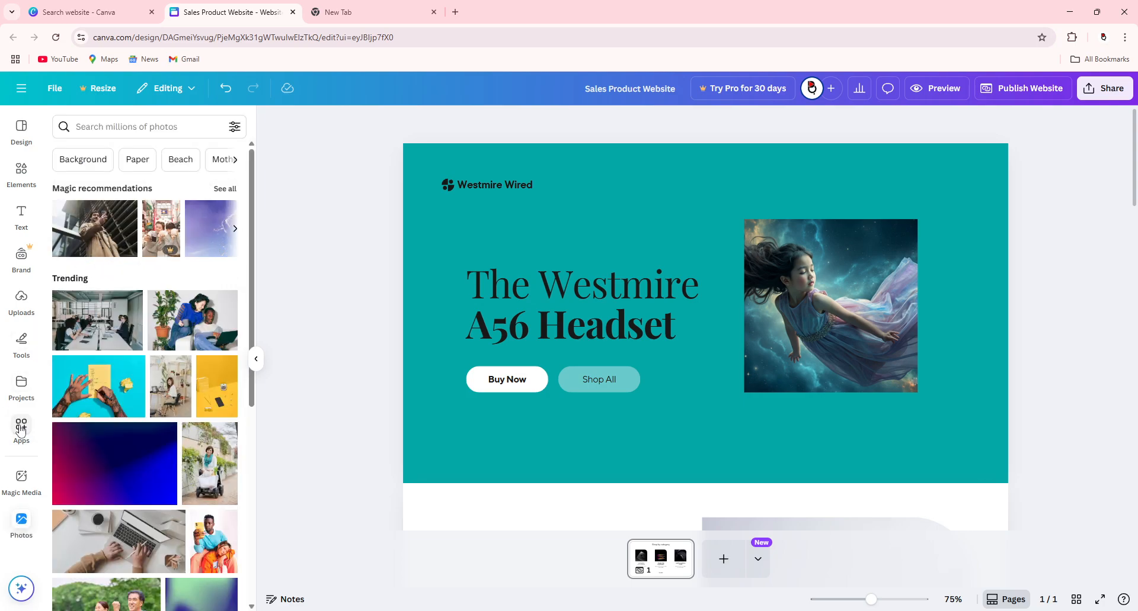
left_click(24, 480)
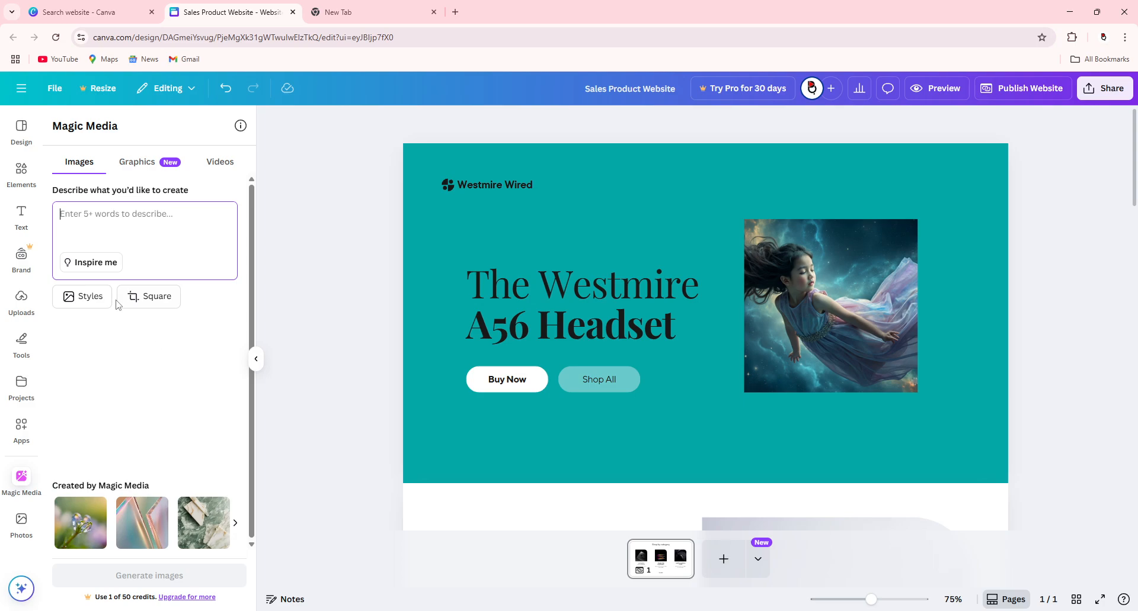
left_click(92, 433)
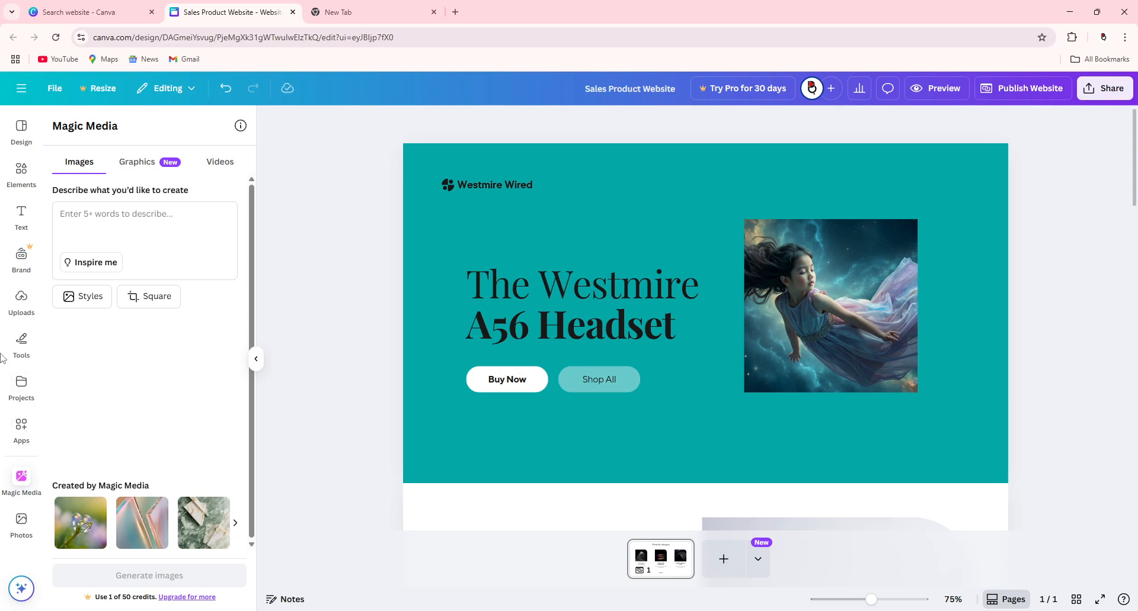
left_click(22, 169)
scroll(177, 299, "down", 1)
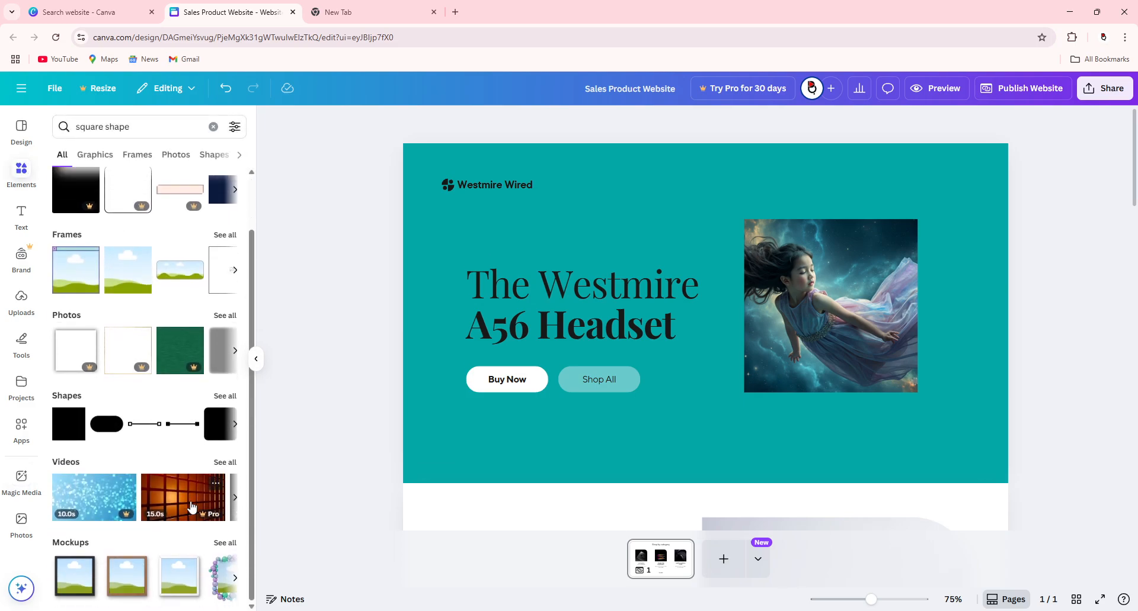
Step: Add a new blank page to the website after the first one
scroll(691, 411, "down", 6)
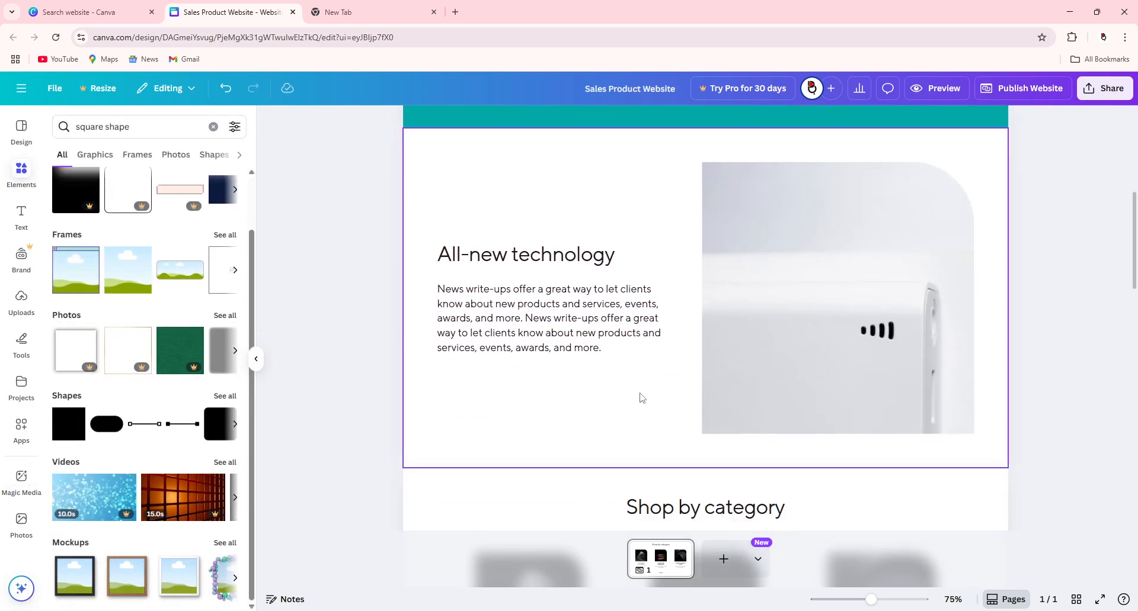
scroll(638, 396, "down", 2)
scroll(612, 464, "down", 2)
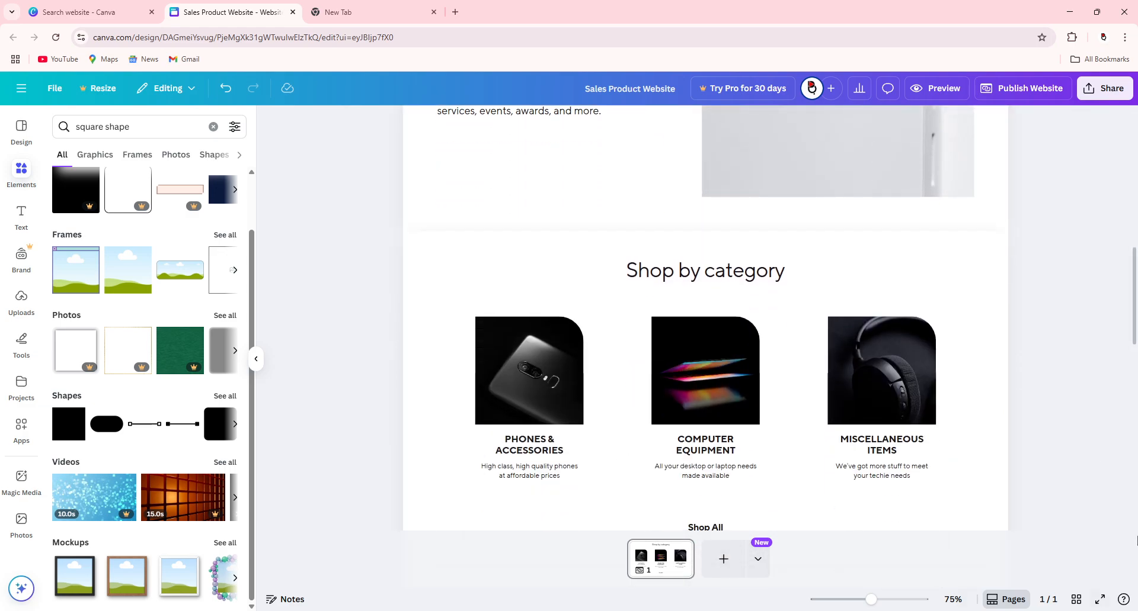
scroll(697, 435, "up", 6)
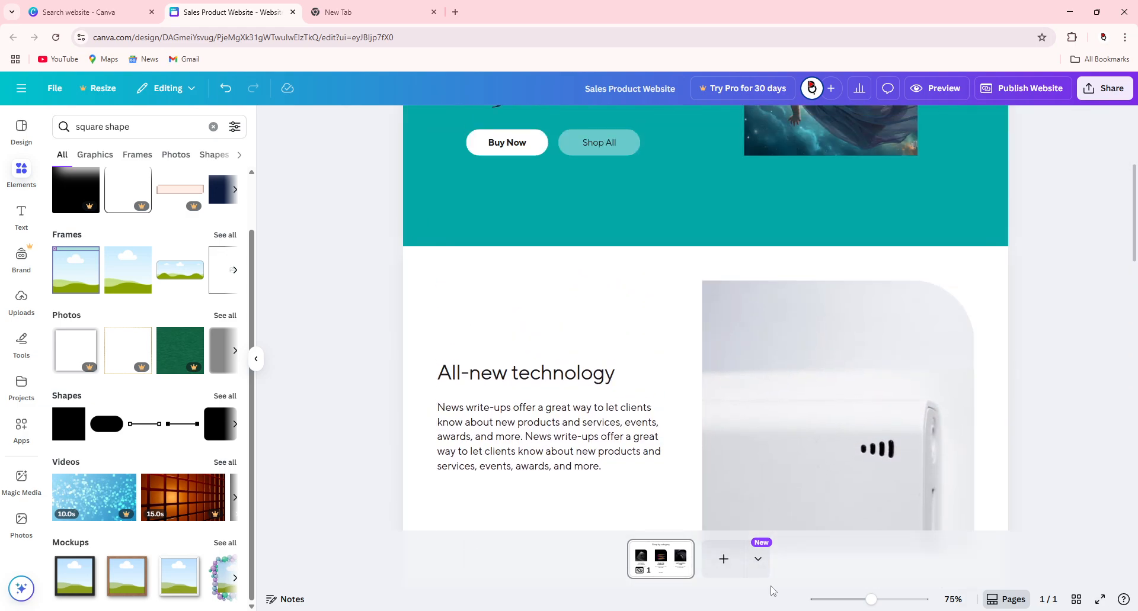
left_click(734, 547)
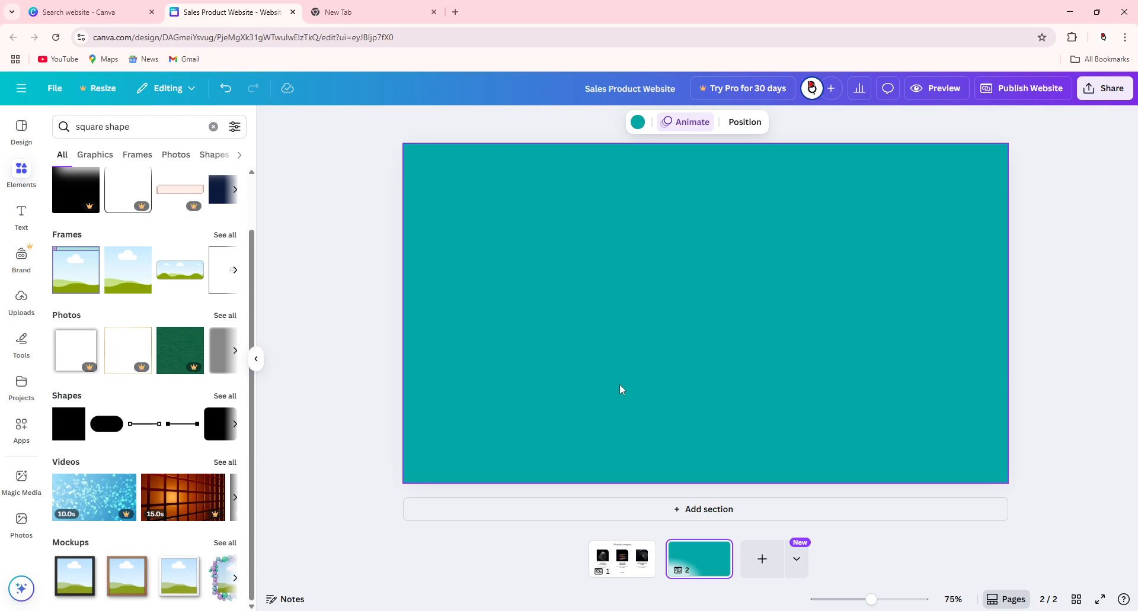
Step: Return to the first page and search the design elements for "thunderstorm"
scroll(619, 384, "up", 2)
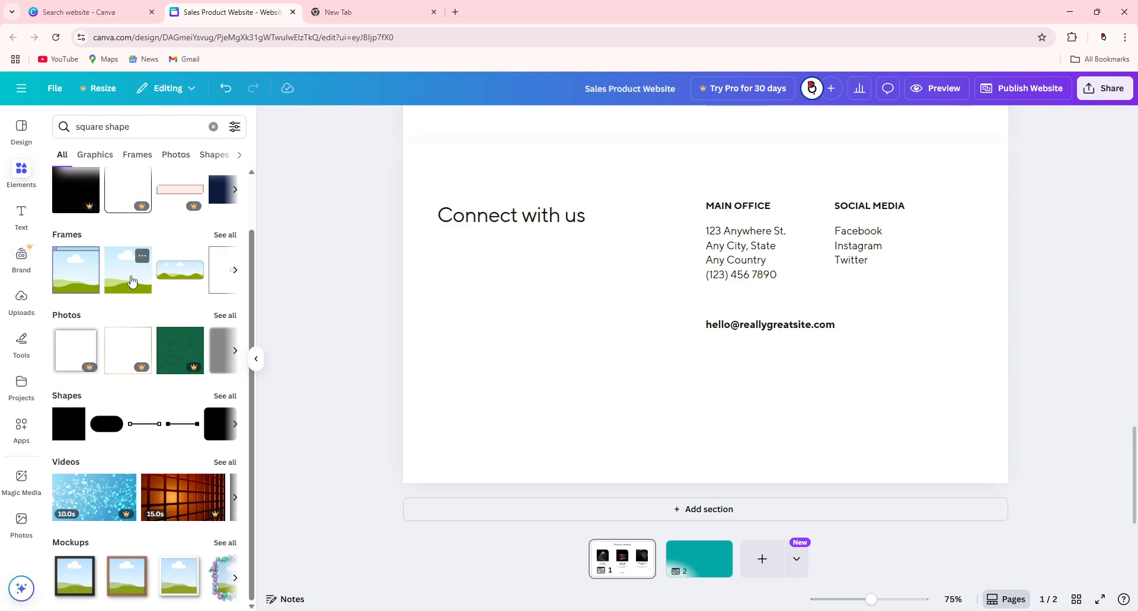
left_click(213, 127)
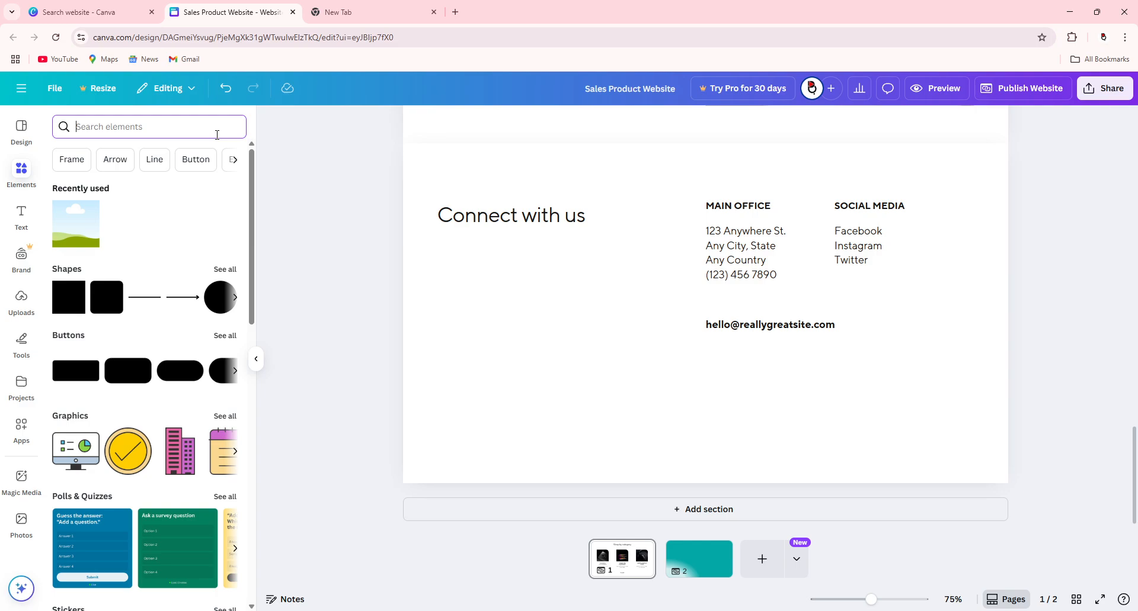
type("thunder")
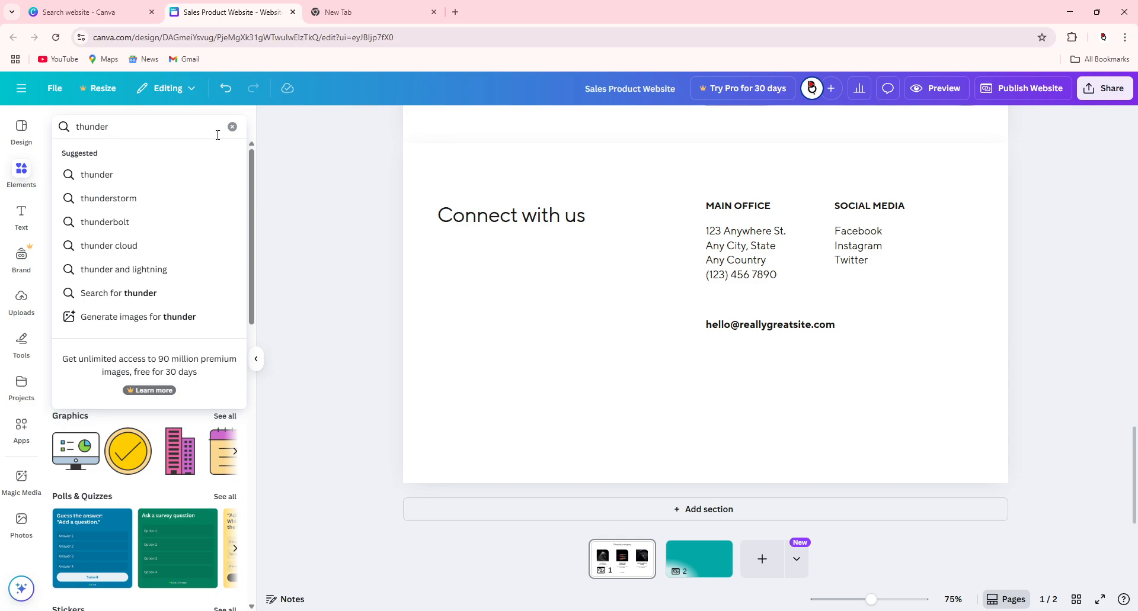
left_click(122, 199)
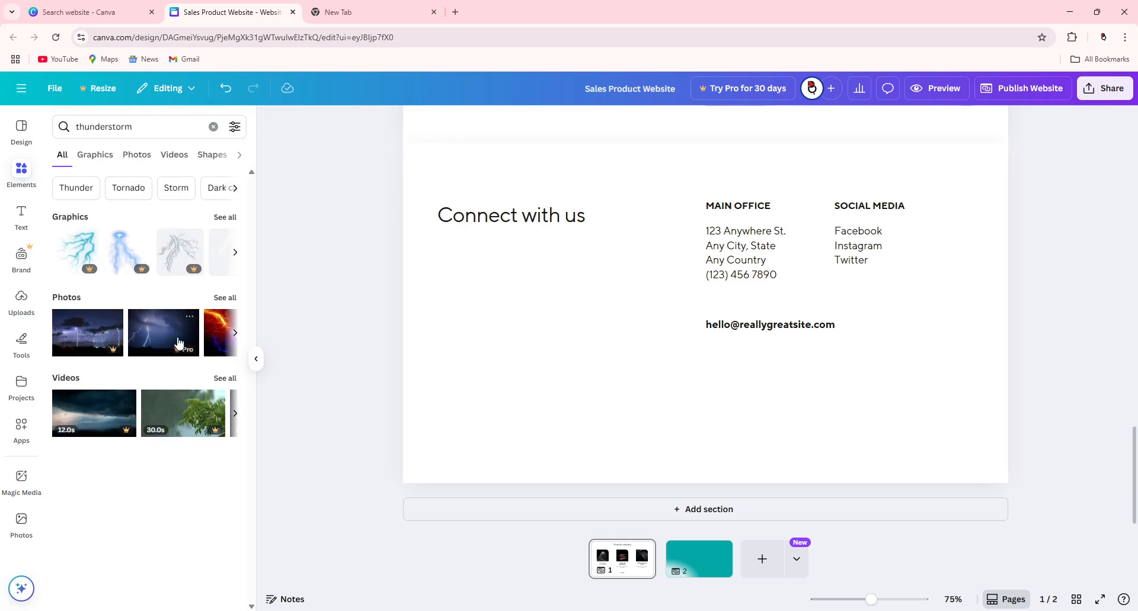
Step: Add the black-and-white double lightning bolt graphic to the contact section and place it near the "Connect with us" heading
left_click(95, 155)
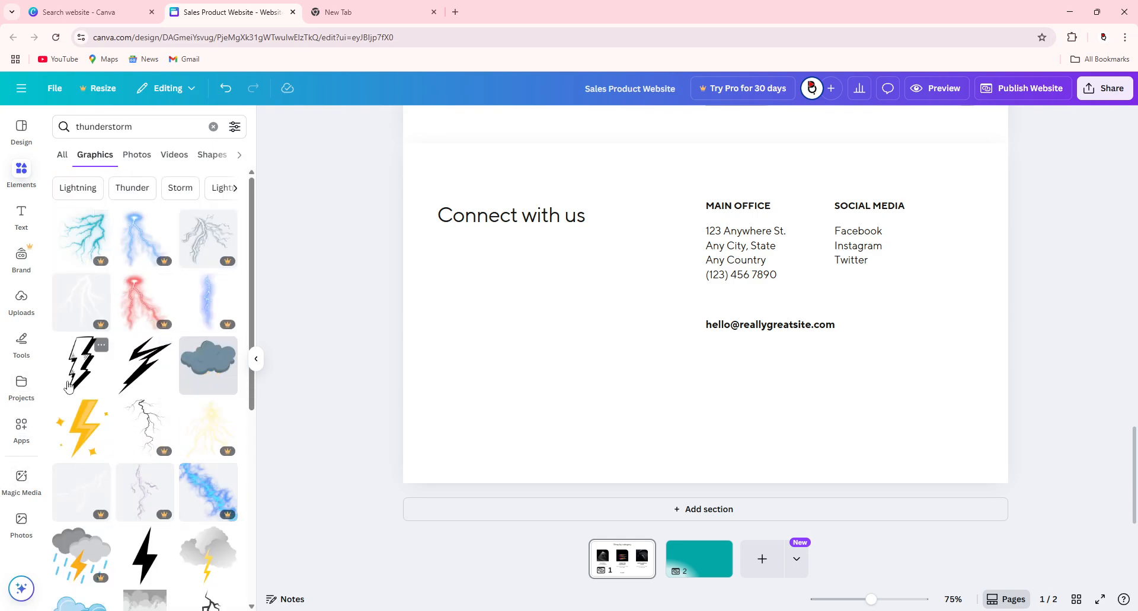
left_click(82, 365)
left_click_drag(709, 357, 588, 324)
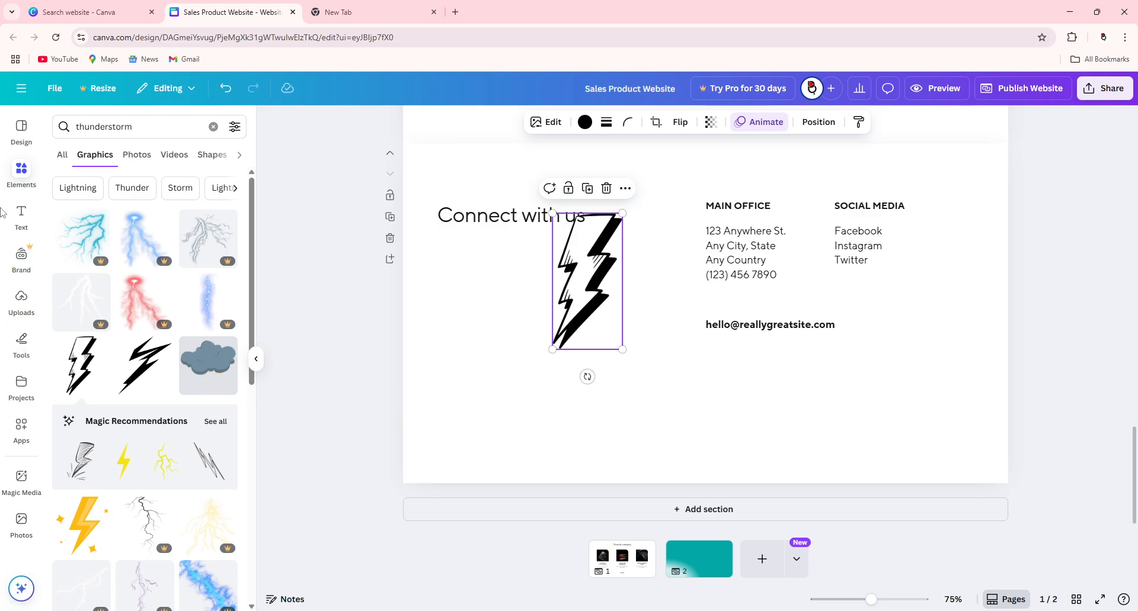
left_click(21, 217)
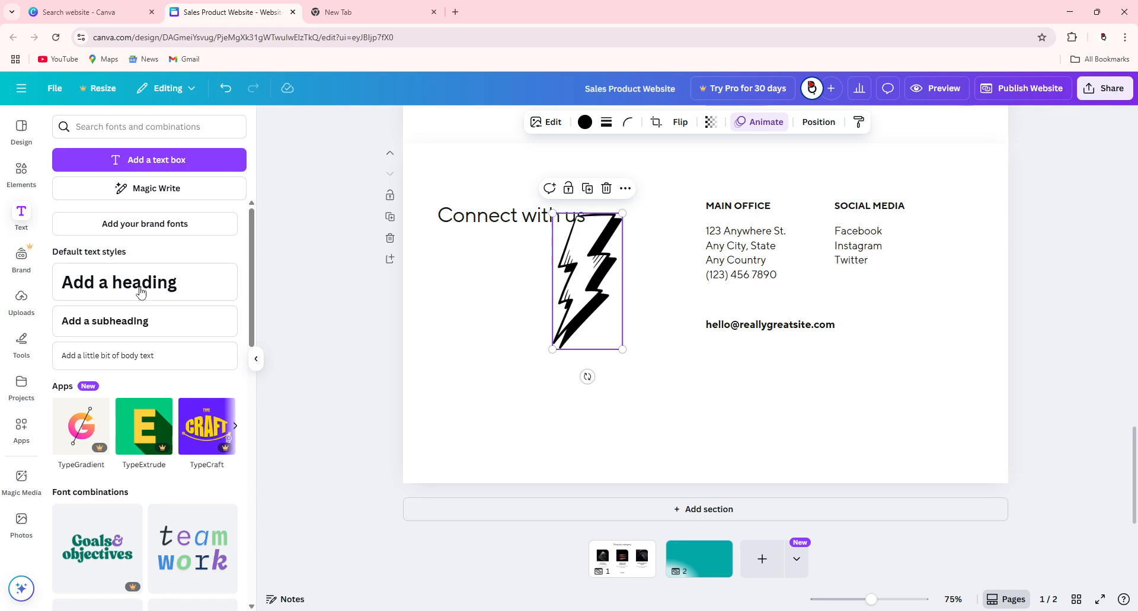
scroll(615, 364, "up", 3)
scroll(867, 334, "up", 15)
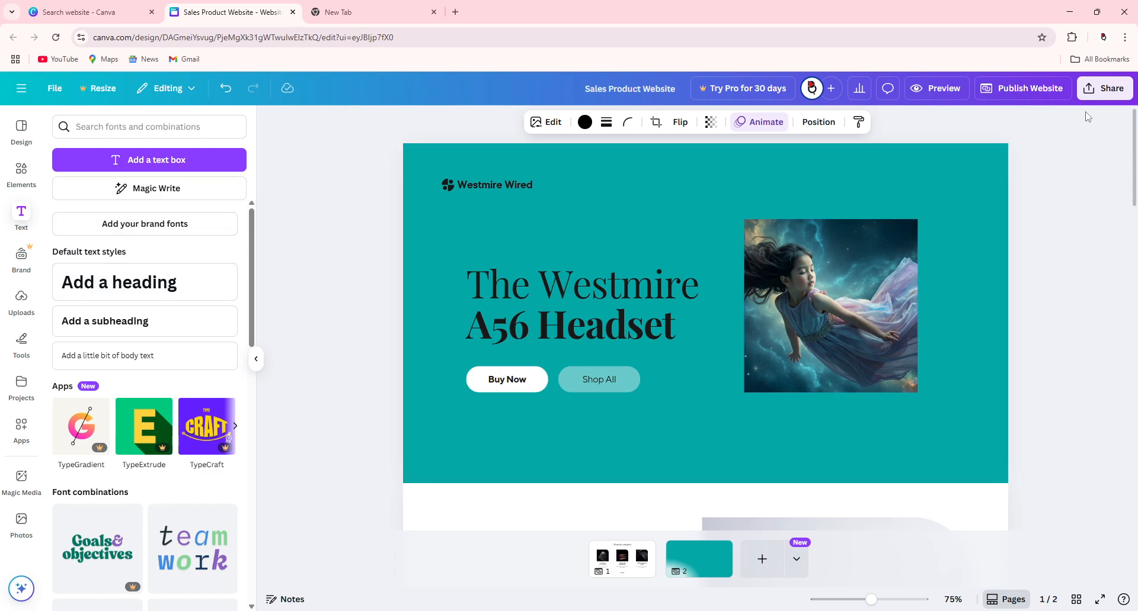
Step: Look at the website publishing options, including the website URL field, and close them without publishing
left_click(1105, 89)
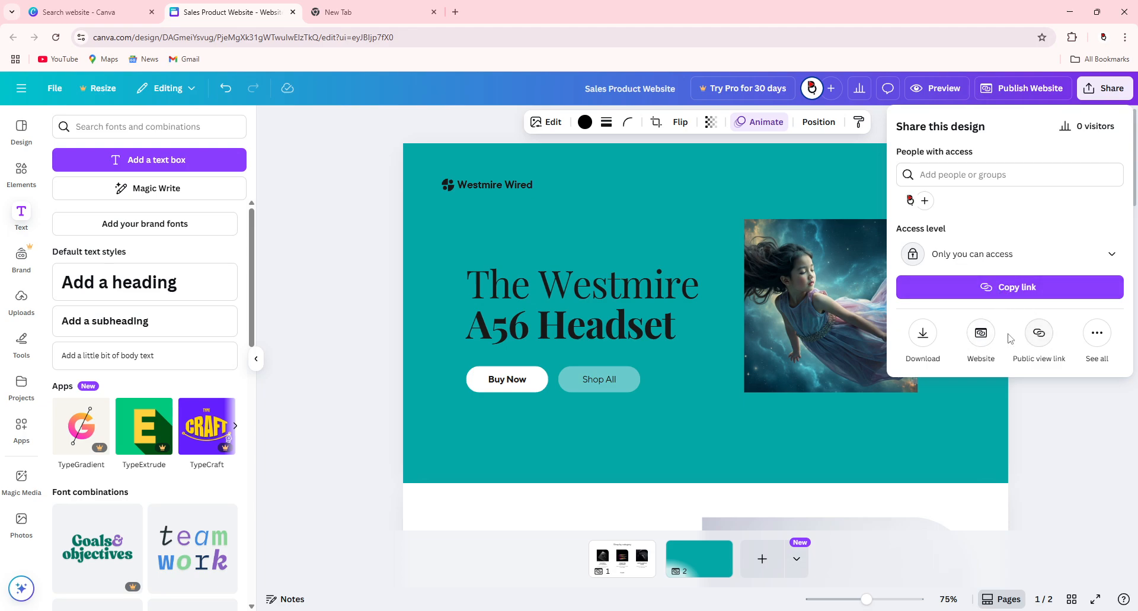
left_click(981, 335)
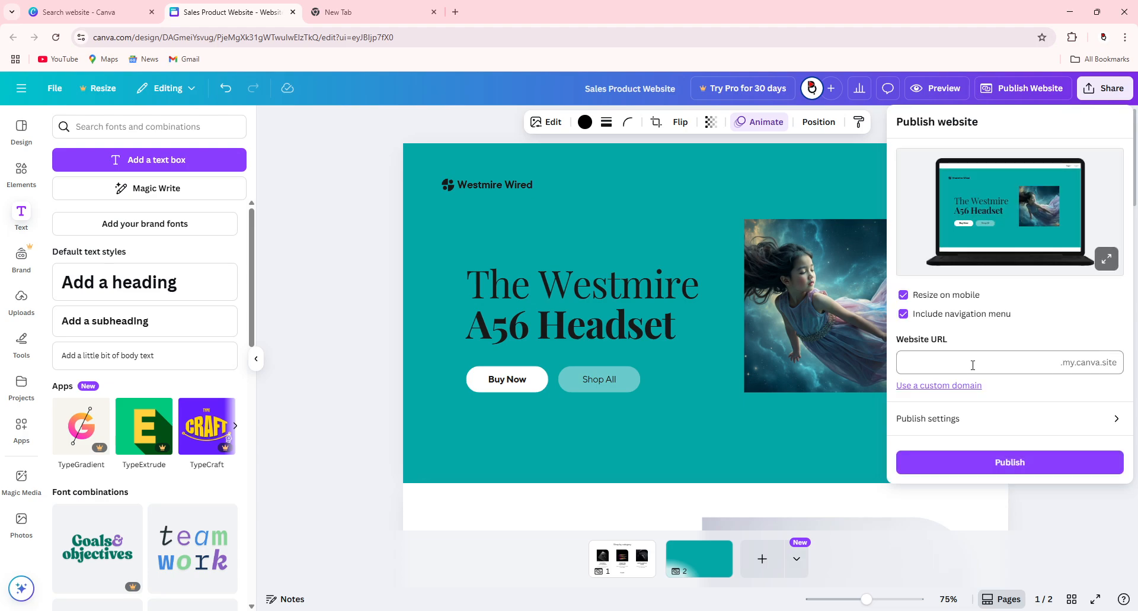
left_click(972, 365)
left_click(896, 341)
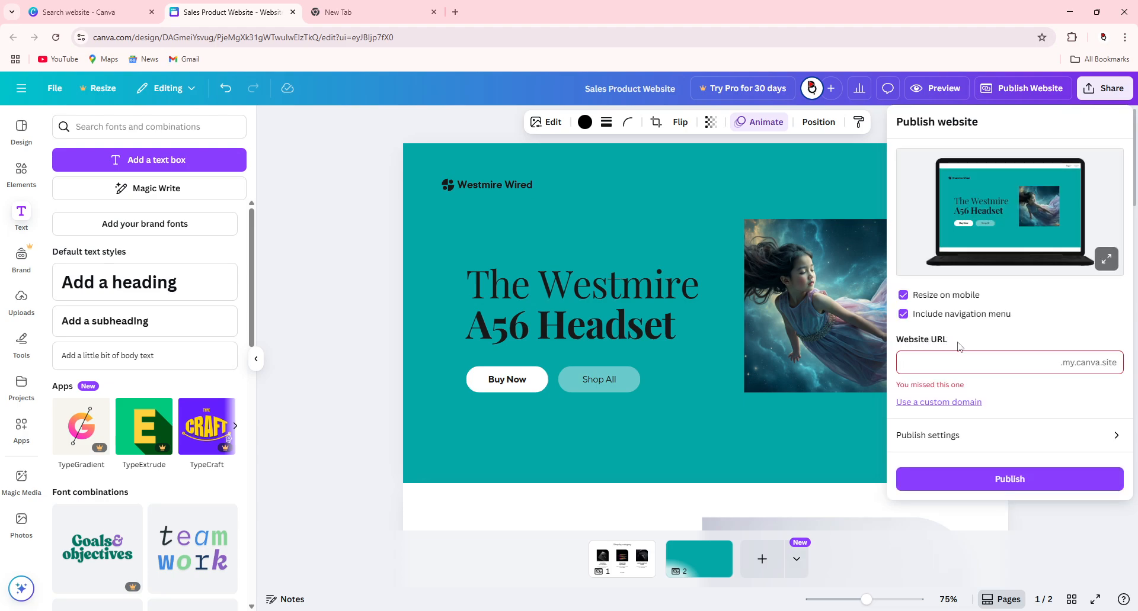
left_click(956, 364)
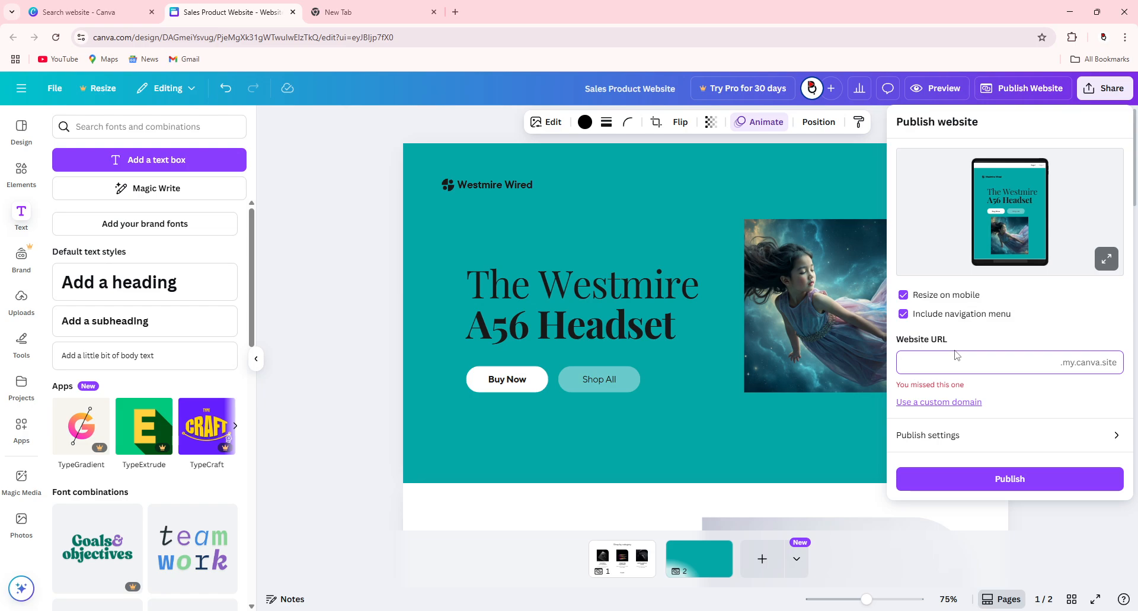
left_click(365, 21)
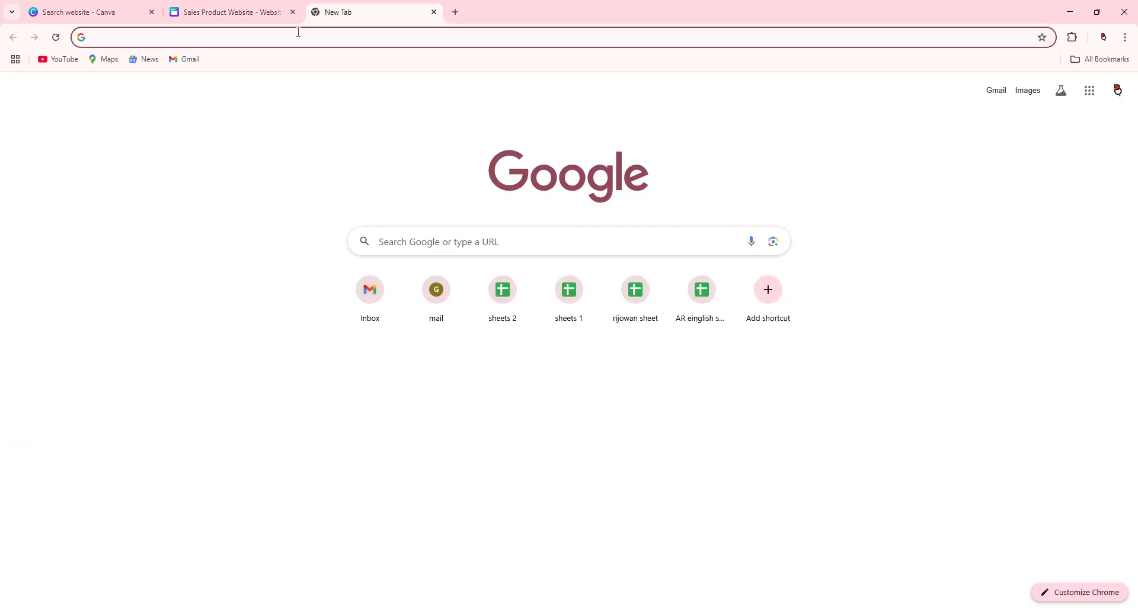
left_click(237, 12)
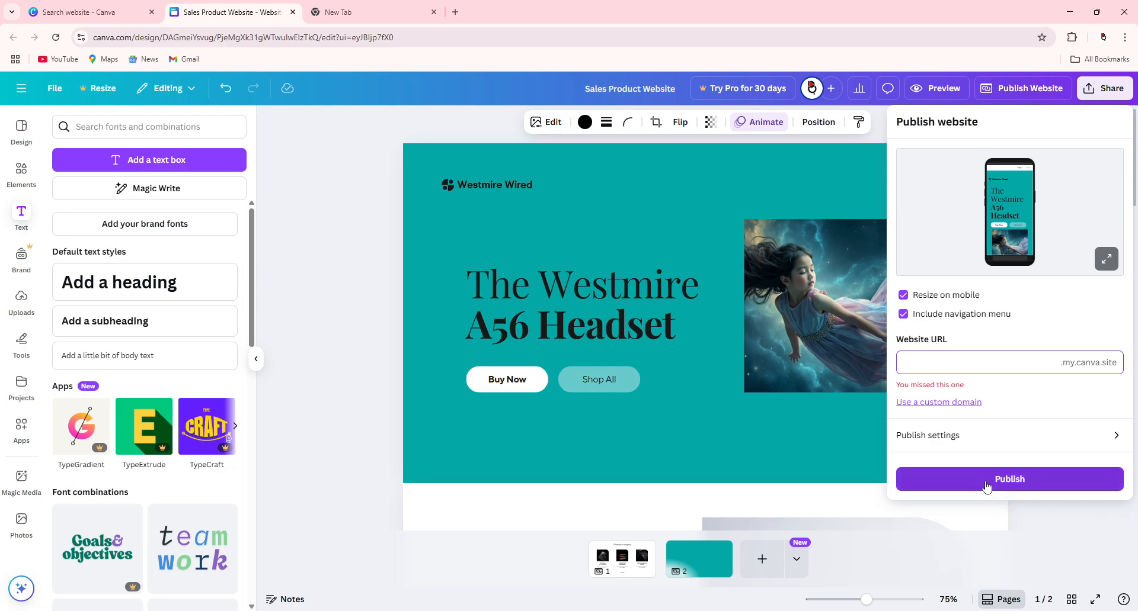
left_click(556, 194)
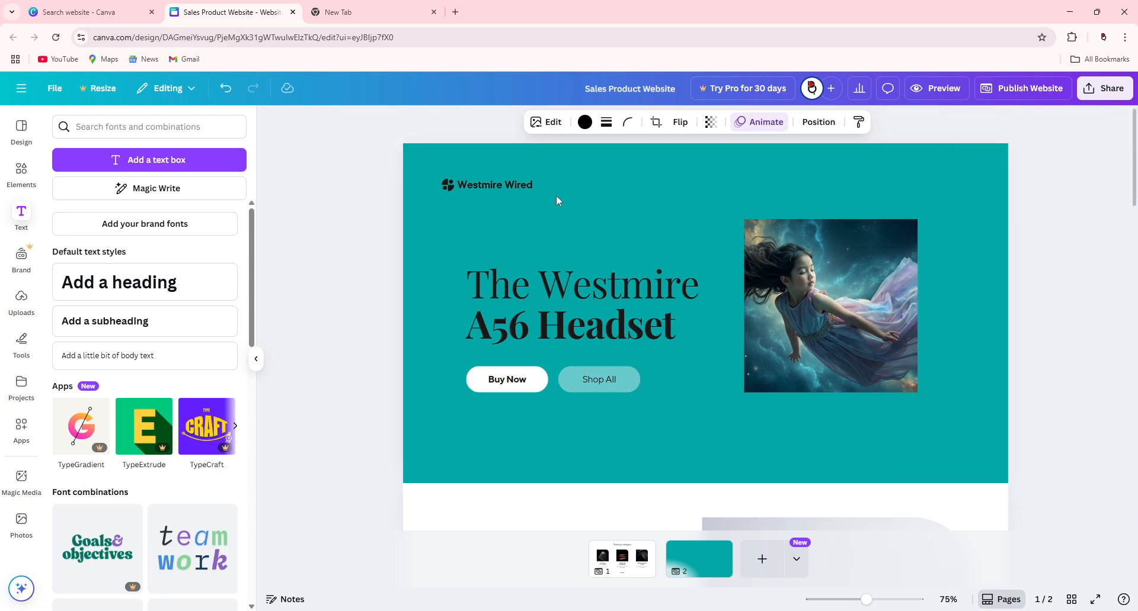
left_click(277, 252)
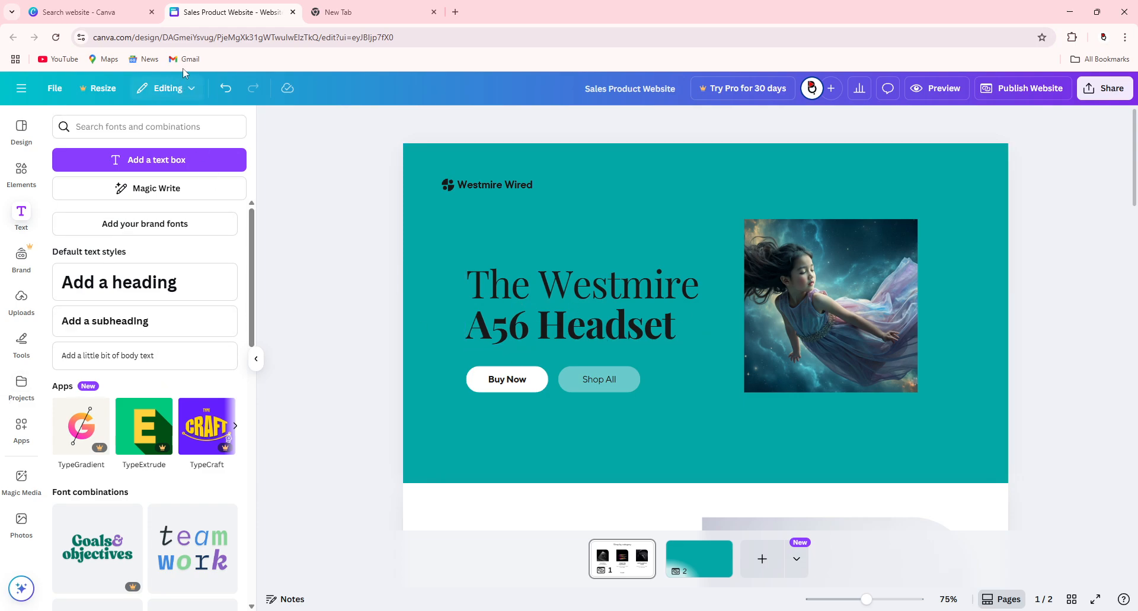
right_click(185, 39)
left_click(326, 504)
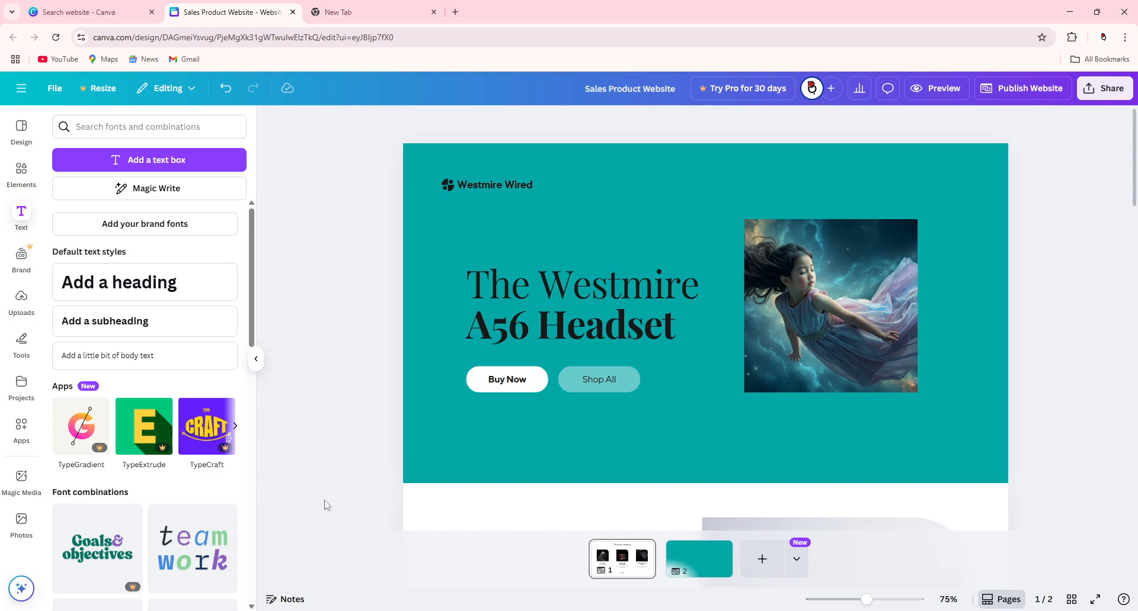